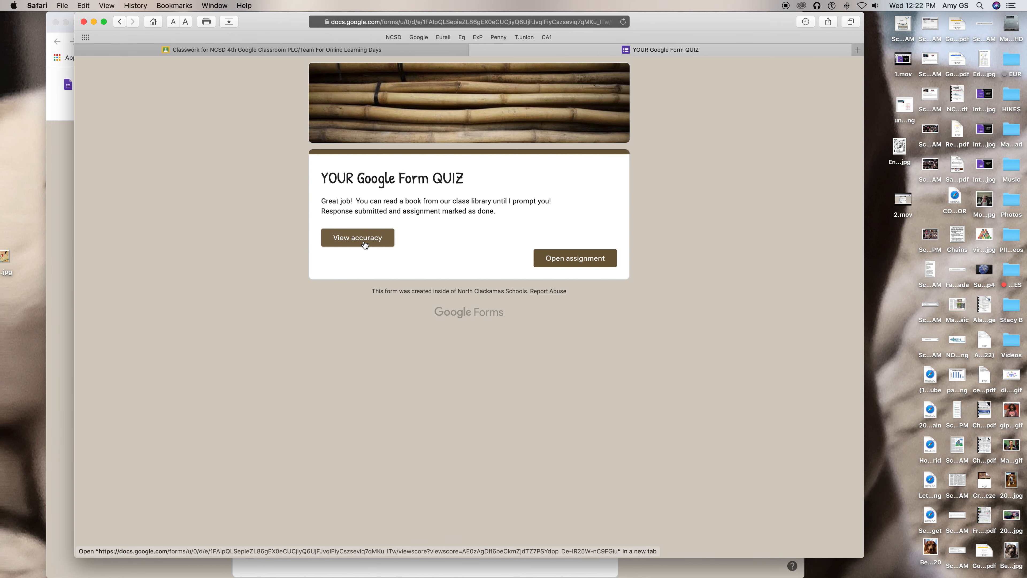
View the accuracy results of the submitted quiz and return to the class's Classwork page
left_click(365, 245)
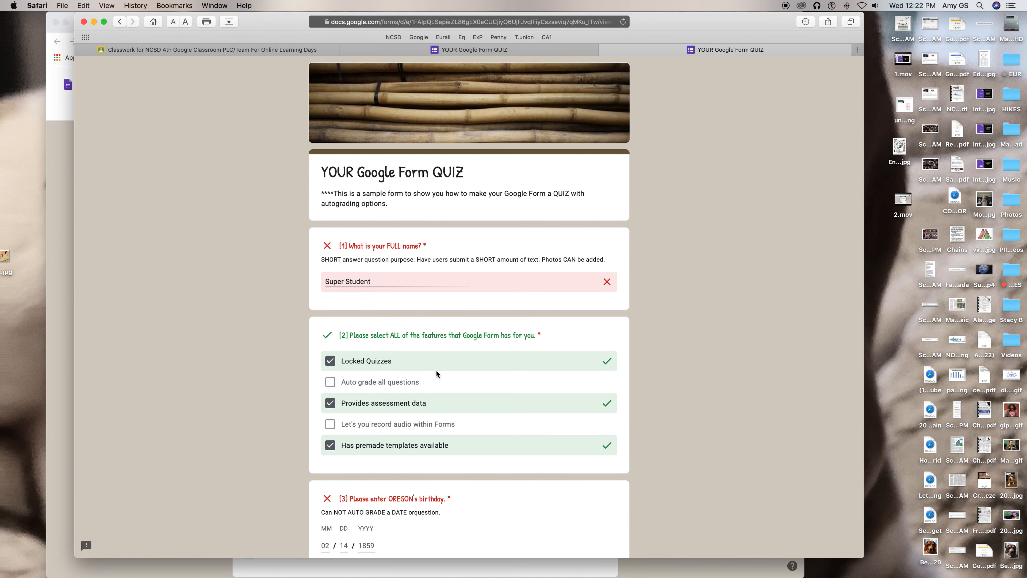
scroll(453, 402, "down", 3)
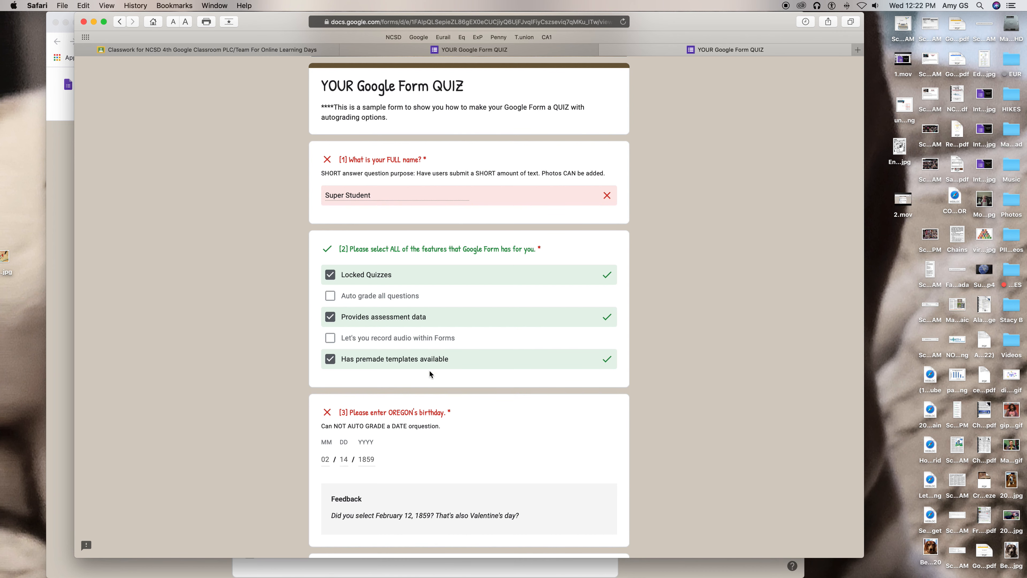
left_click(450, 51)
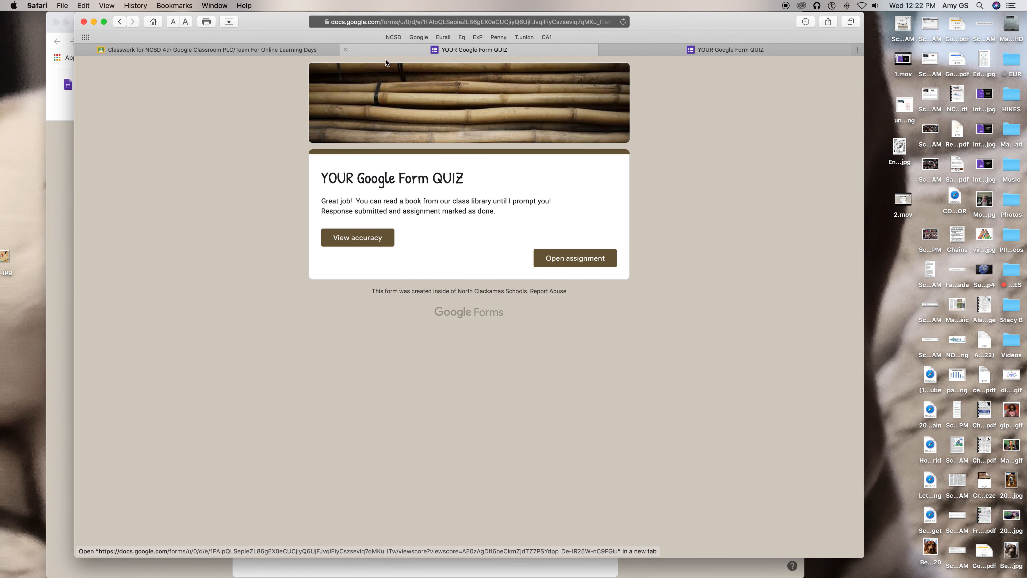
left_click(281, 49)
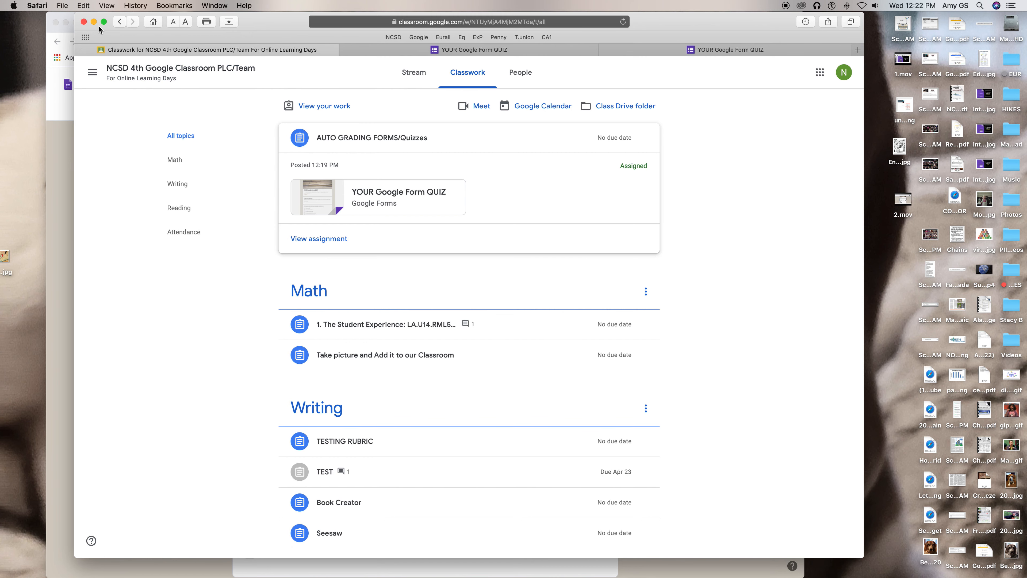
Arrange the student's Classroom window and the teacher's form editor window side by side, narrowing the editor window
left_click_drag(74, 42, 389, 80)
left_click_drag(770, 29, 994, 25)
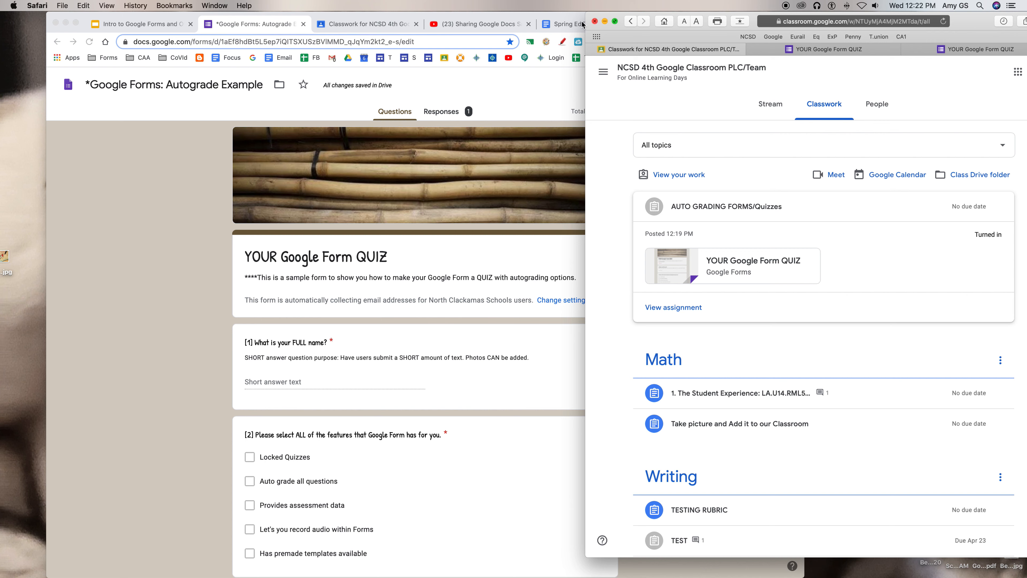
left_click(440, 14)
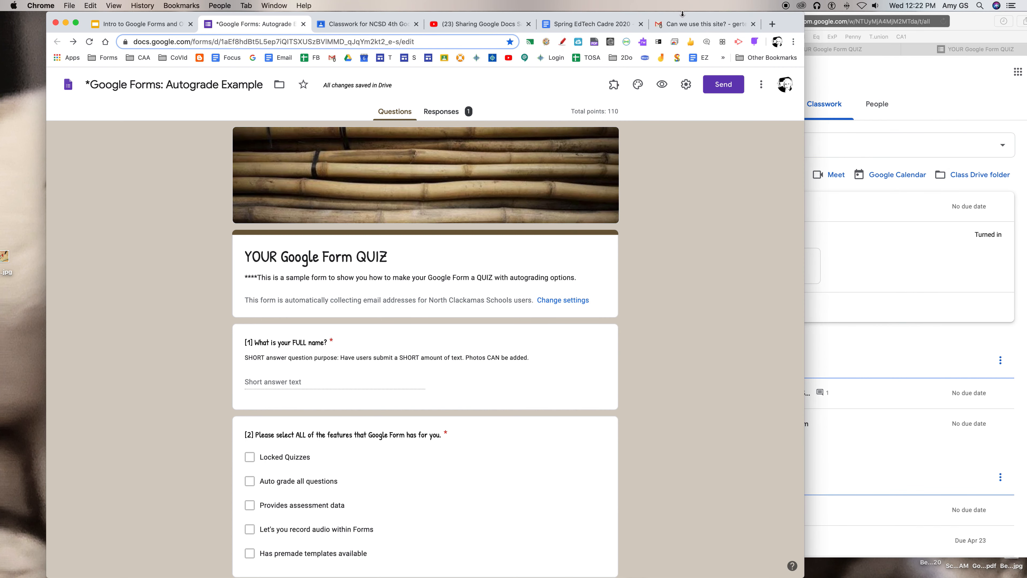
left_click_drag(678, 13, 646, 15)
left_click_drag(773, 149, 653, 182)
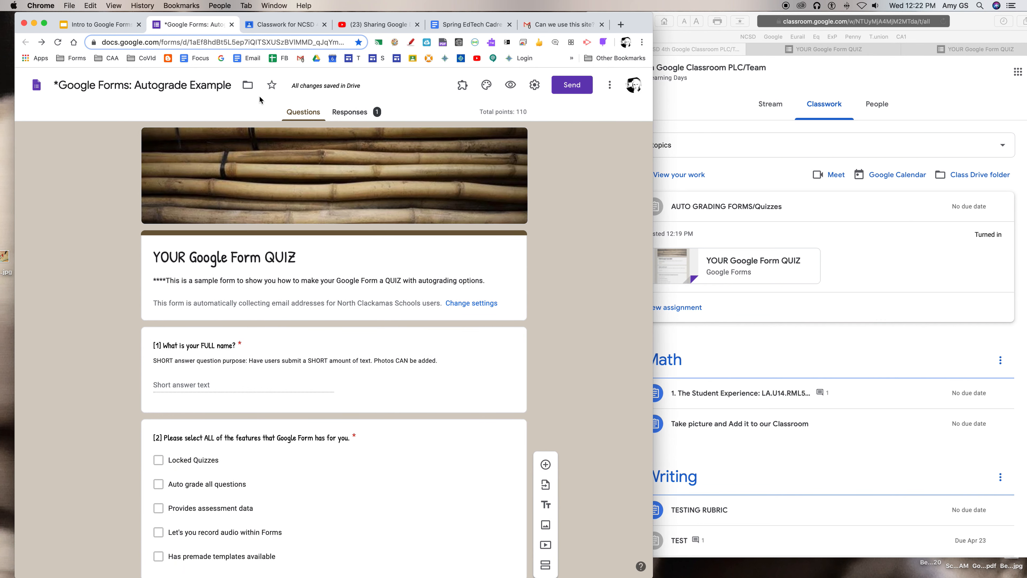
Open YOUR Google Form QUIZ from its assignment post in the teacher's class stream and switch the form to editing
left_click(285, 30)
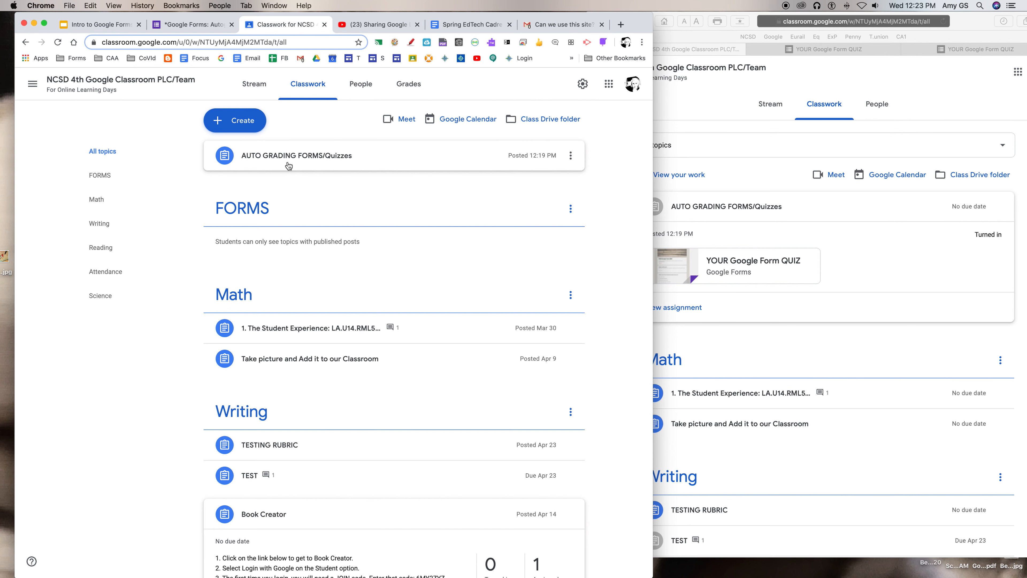
left_click(289, 165)
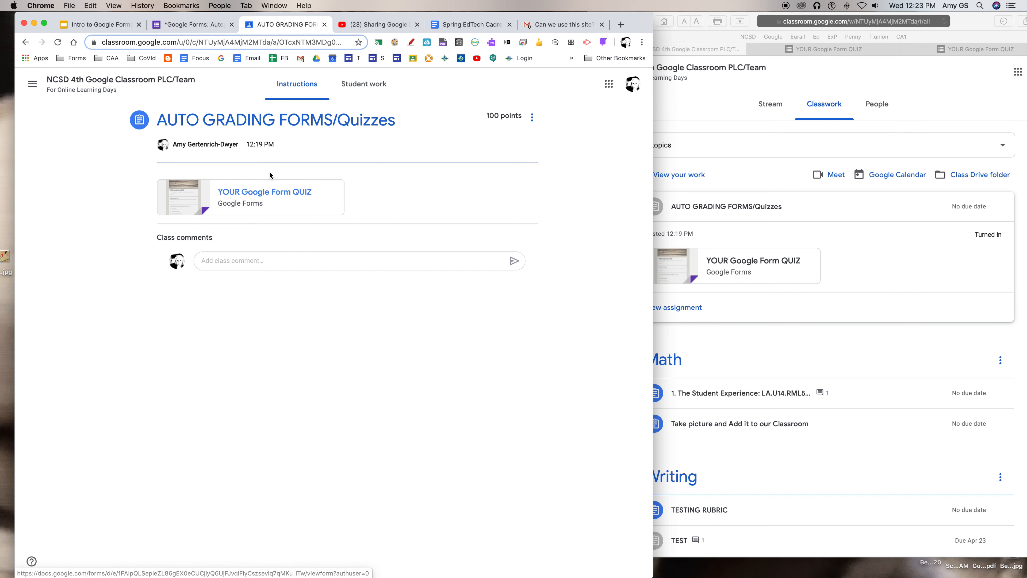
left_click(153, 104)
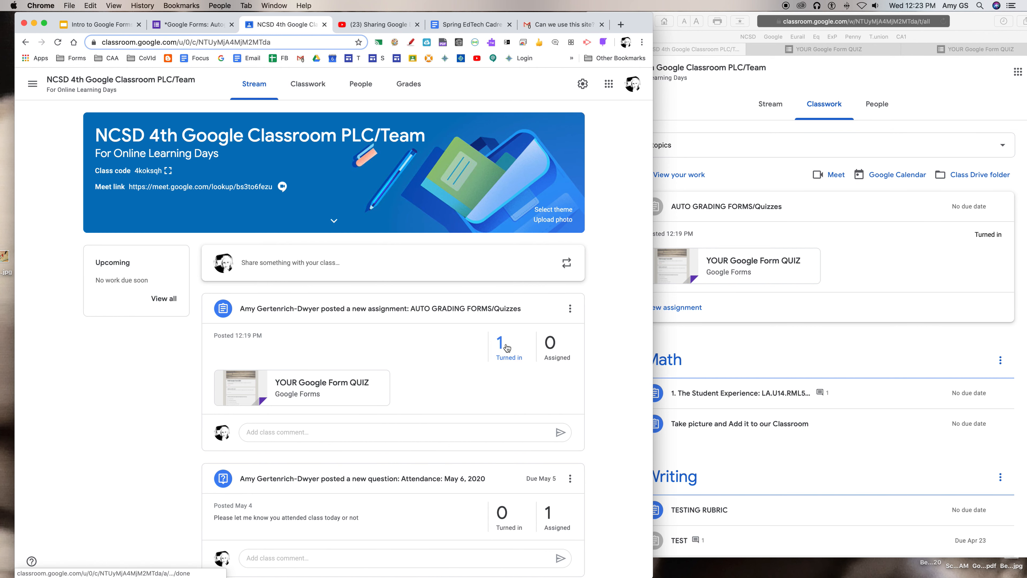
left_click(301, 382)
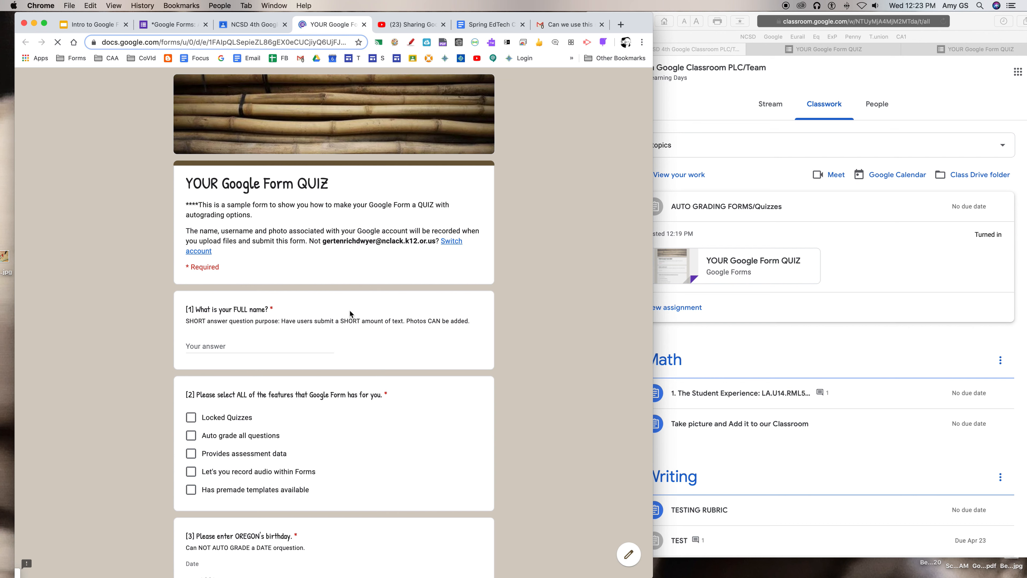
left_click(628, 554)
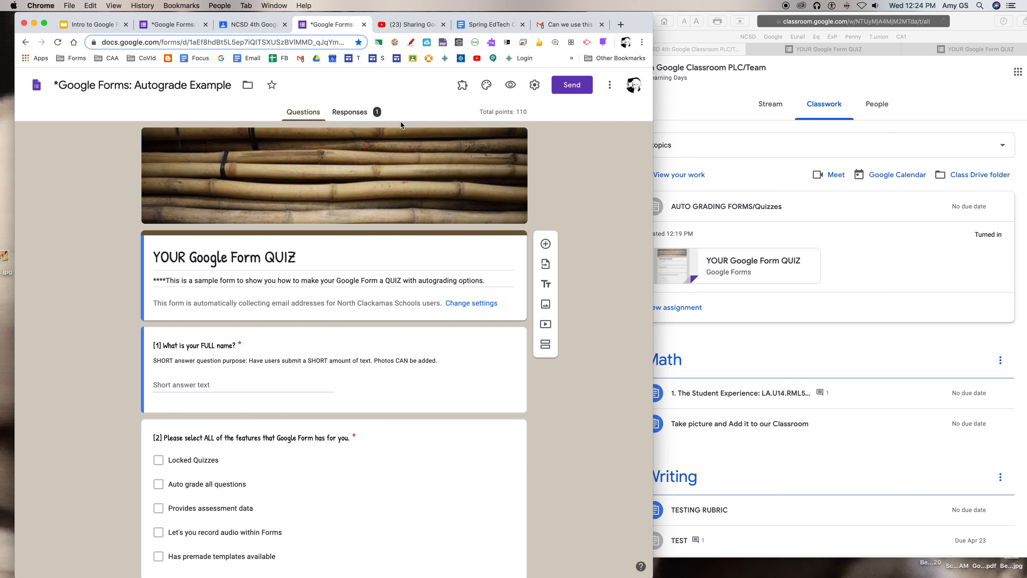
Examine the quiz's response summary, including the insights and the frequently missed questions
left_click(350, 113)
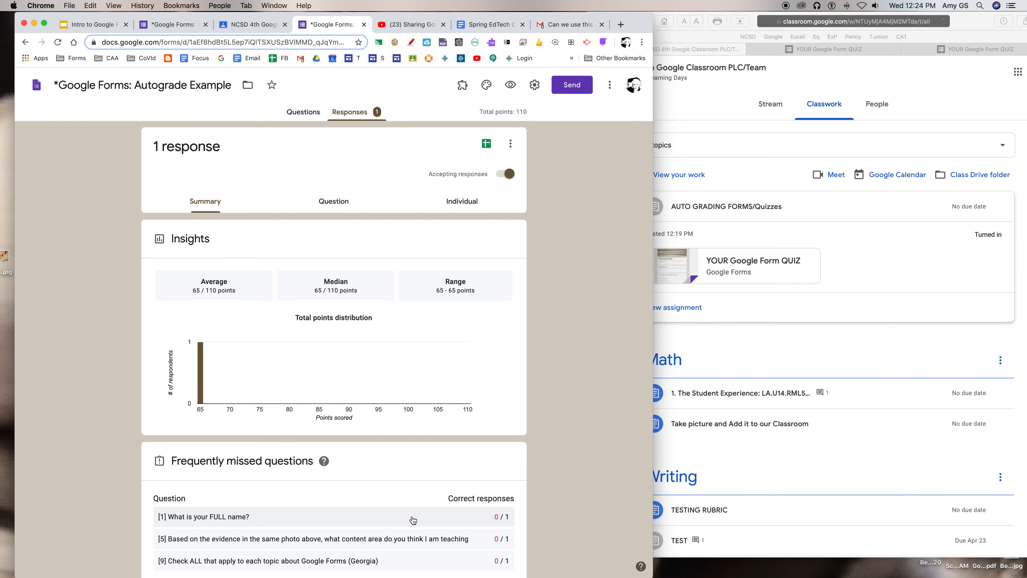
scroll(414, 521, "down", 3)
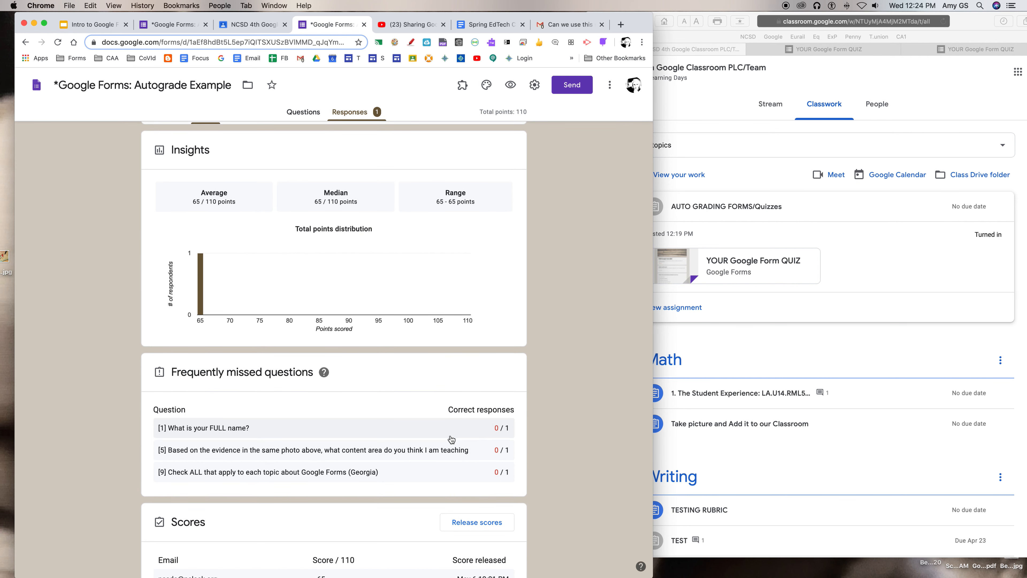
scroll(333, 380, "up", 2)
scroll(303, 299, "up", 1)
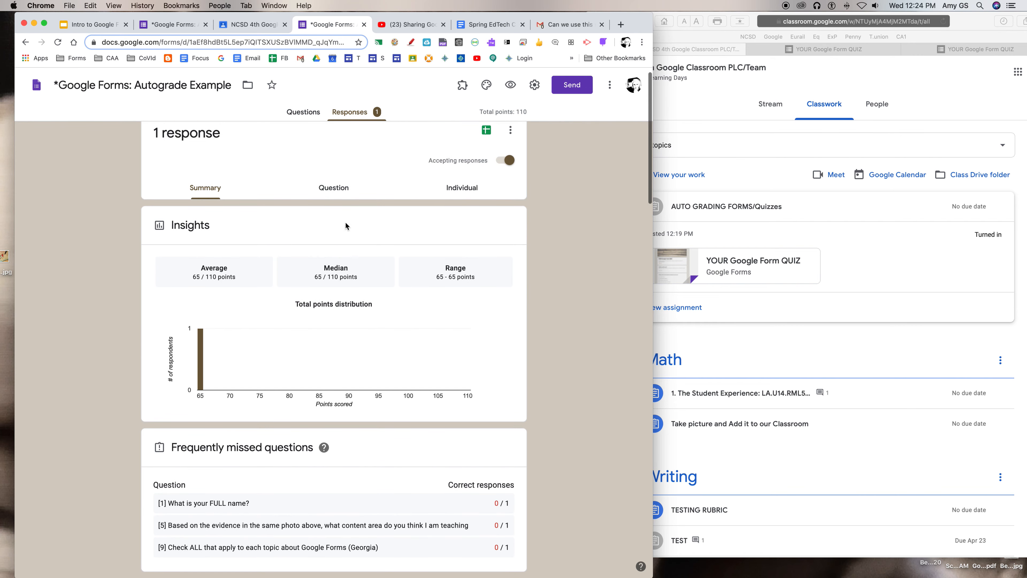
Show the quiz responses by question and look through the list of questions
left_click(333, 202)
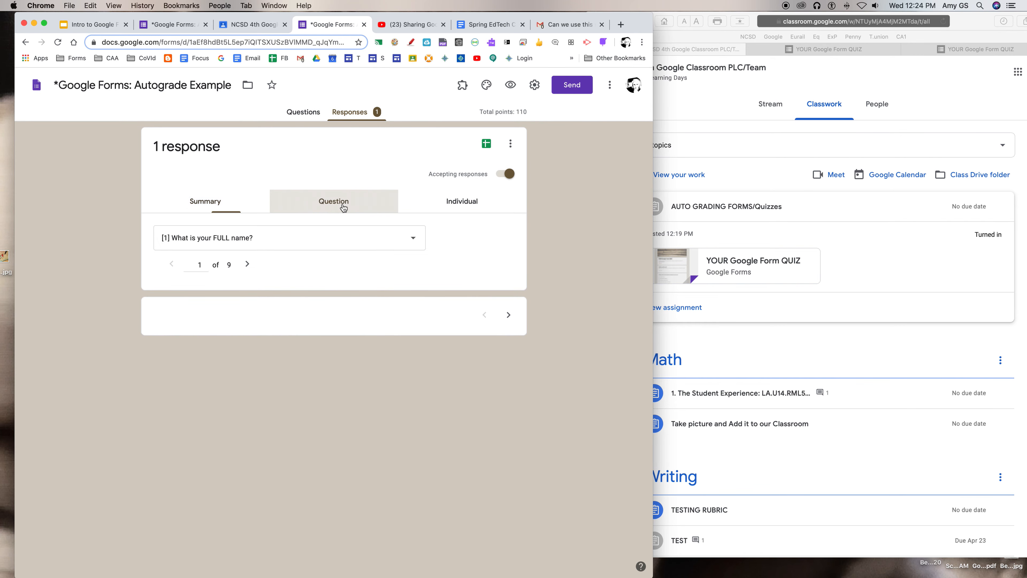
left_click(286, 238)
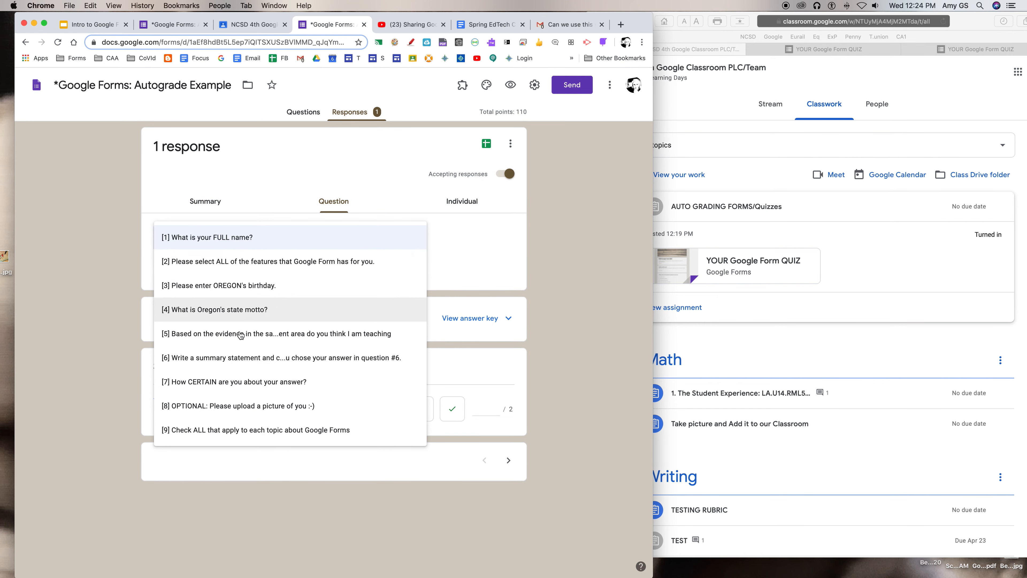
left_click(339, 192)
Open the student's individual response and award 2 points for question 1, the full name
left_click(462, 206)
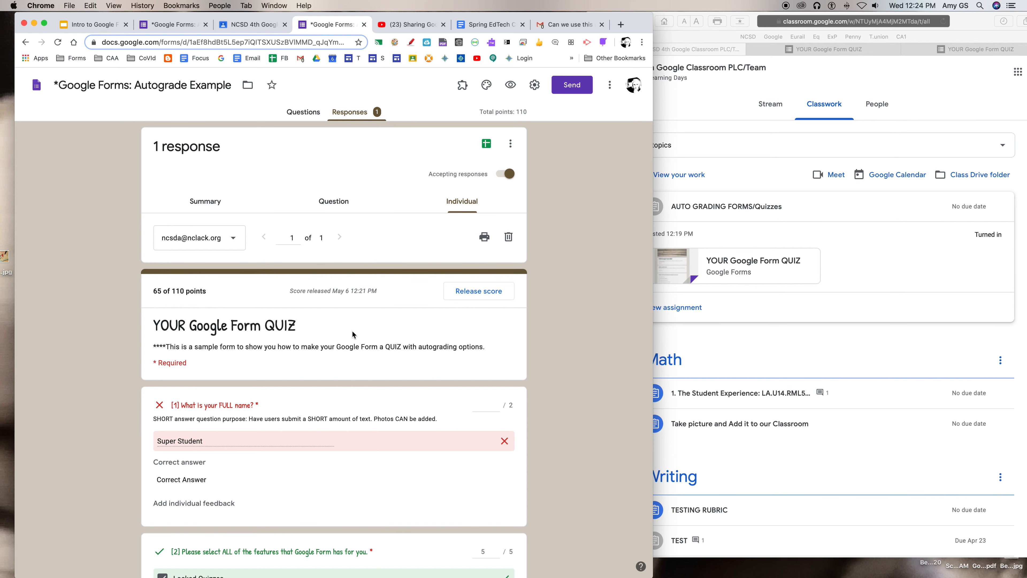
scroll(356, 336, "down", 2)
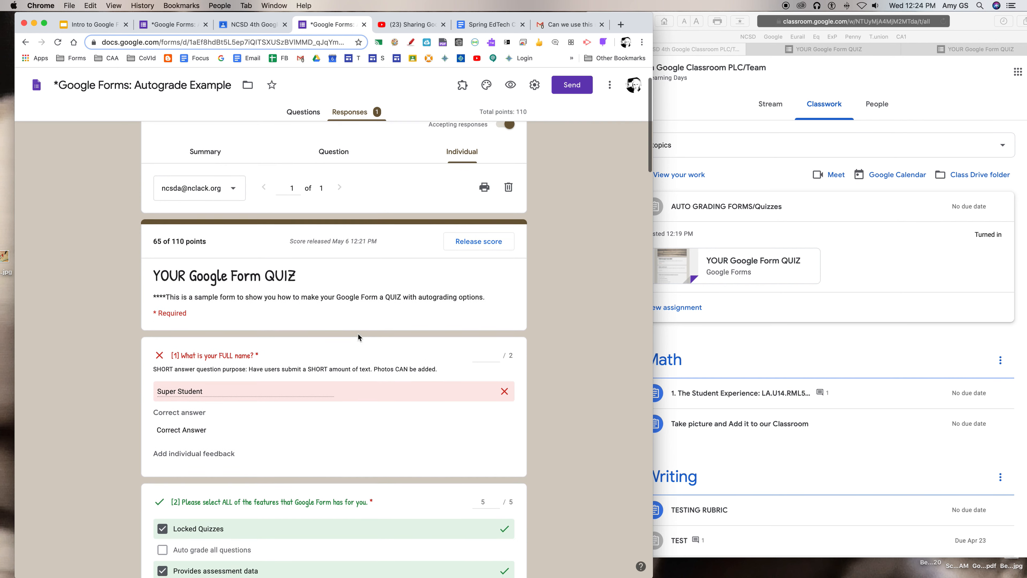
scroll(358, 335, "down", 1)
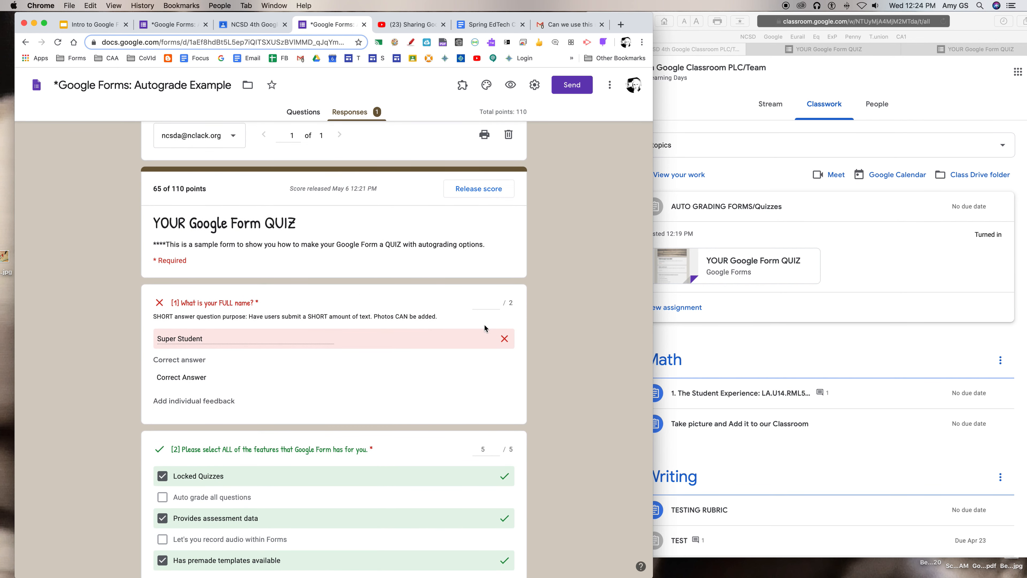
left_click(495, 303)
type("2")
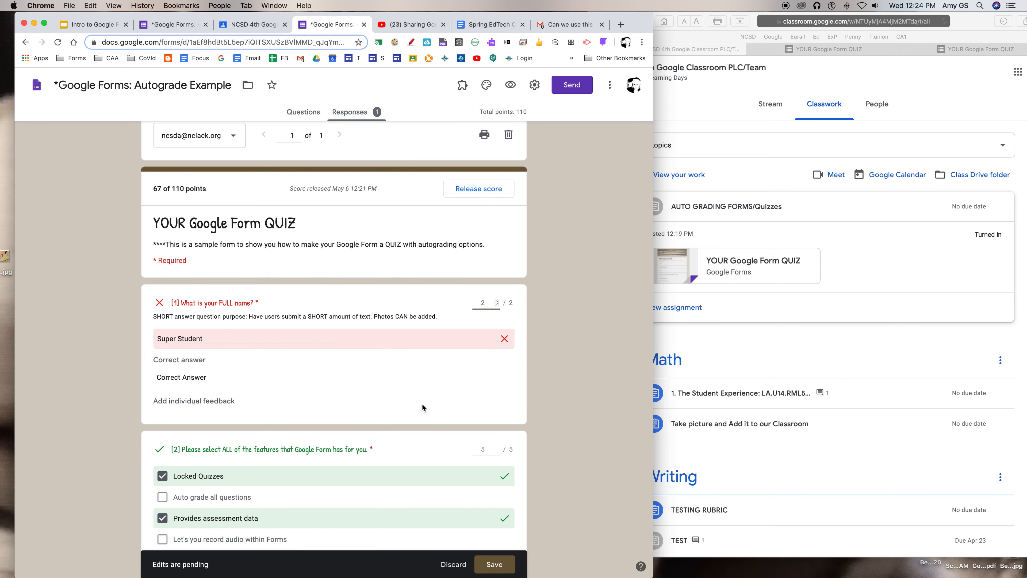
Award 2 points for question 3, Oregon's birthday, in the student's response
scroll(427, 405, "down", 3)
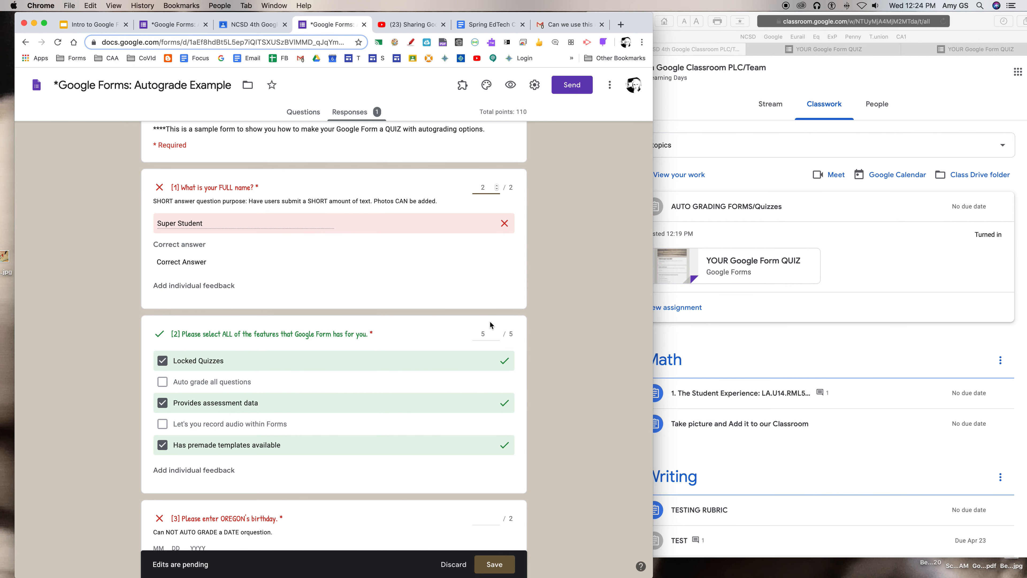
scroll(397, 391, "down", 3)
scroll(394, 386, "down", 1)
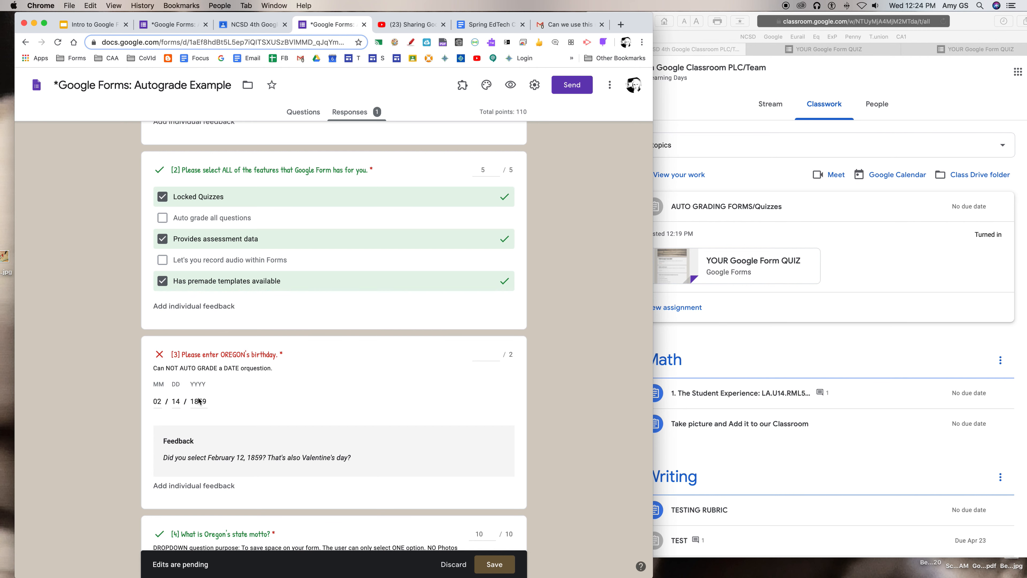
left_click(497, 355)
type("2")
Award 13 points for question 6, the written summary statement, in the student's response
scroll(416, 381, "down", 5)
scroll(415, 381, "down", 1)
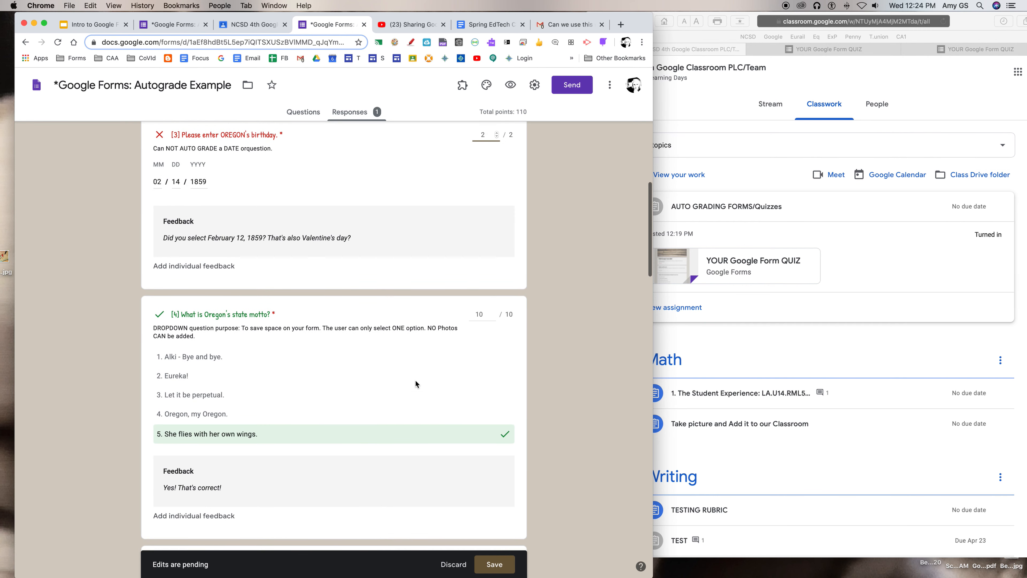
scroll(403, 385, "down", 12)
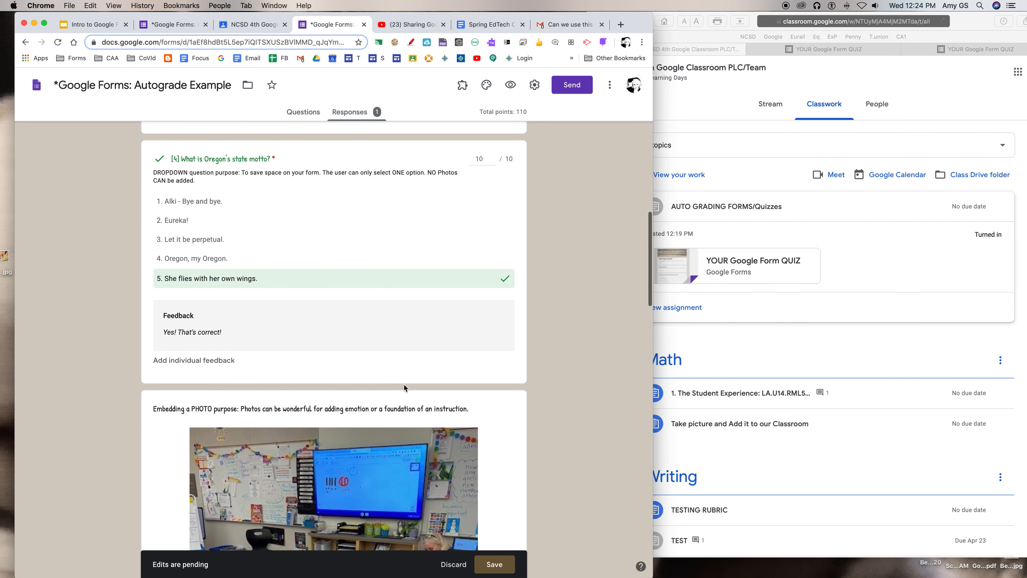
scroll(403, 385, "down", 5)
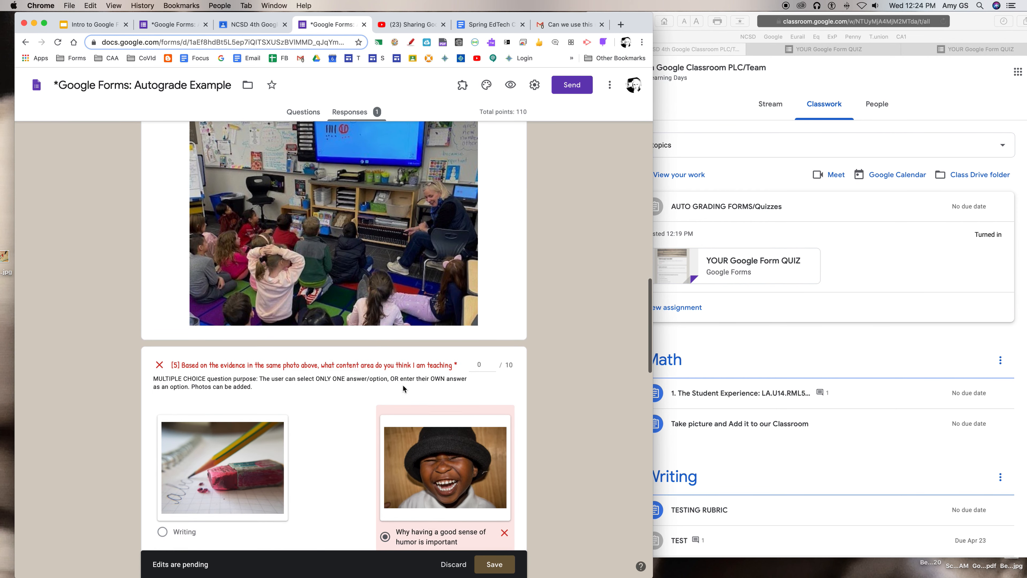
scroll(369, 381, "down", 1)
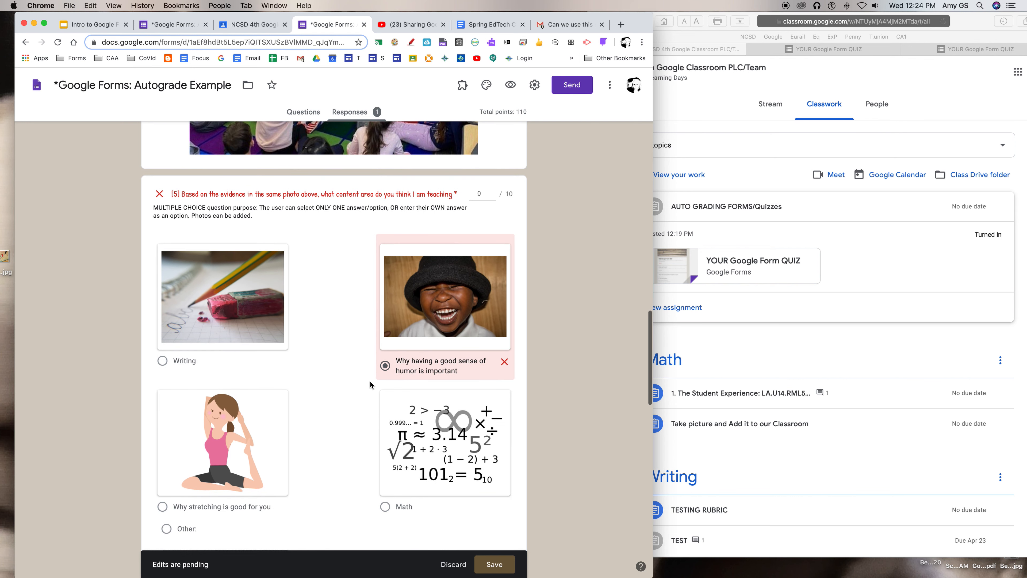
scroll(375, 364, "down", 3)
scroll(376, 364, "down", 10)
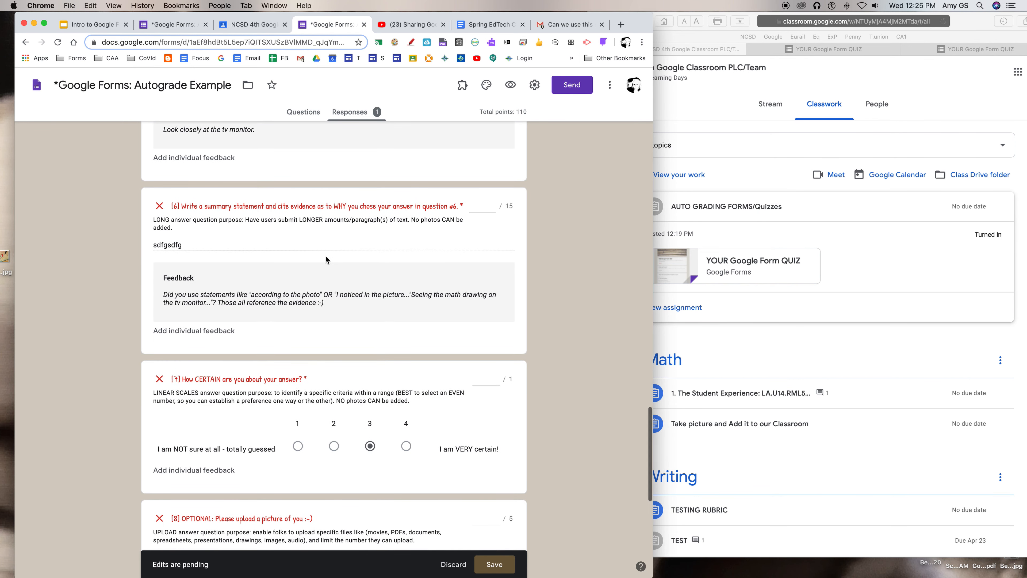
left_click(479, 207)
type("13")
Award 1 point for question 7 on answer certainty and 5 points for question 8, the picture upload
scroll(391, 341, "down", 3)
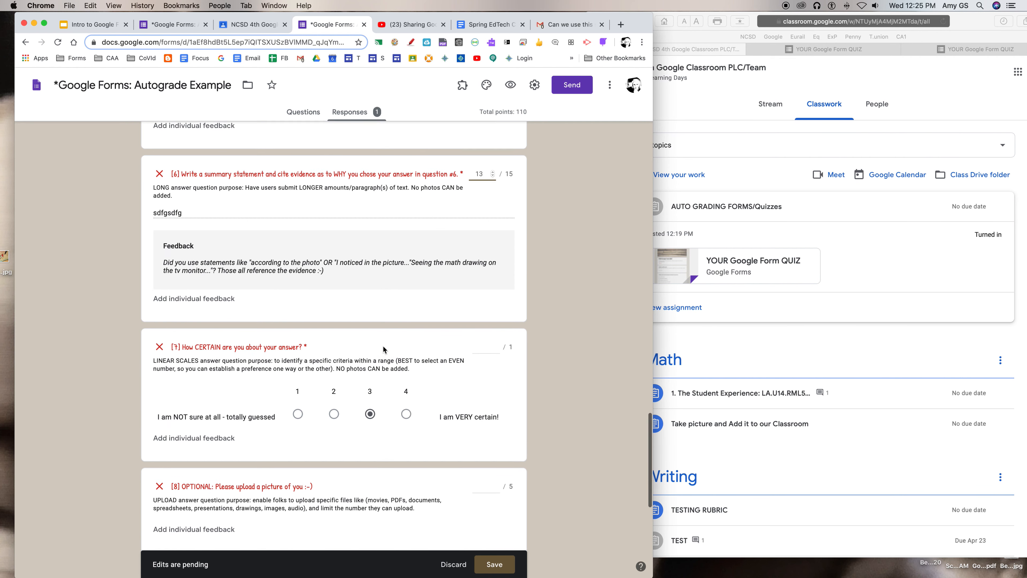
left_click(497, 279)
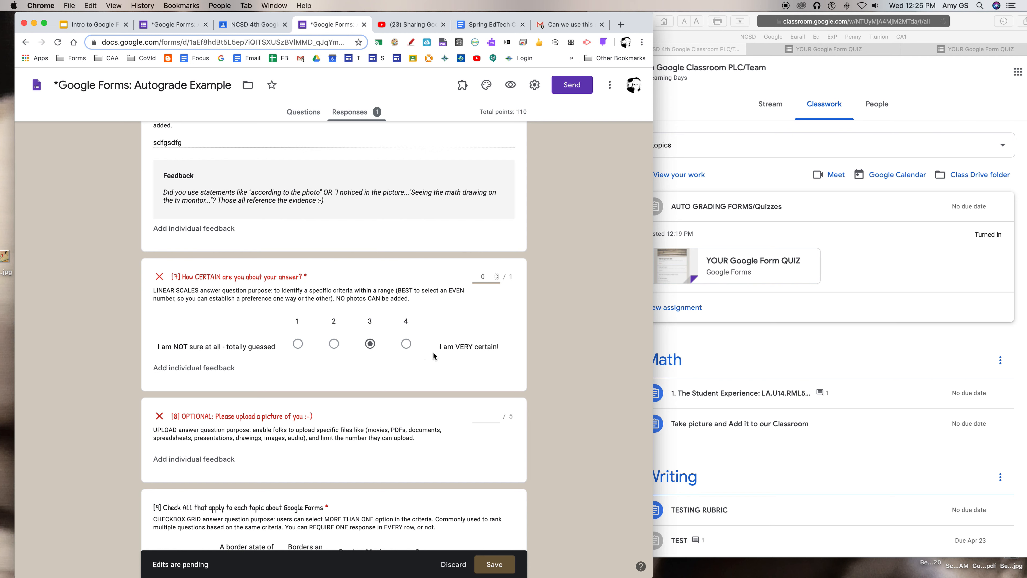
left_click(496, 276)
scroll(434, 362, "down", 1)
scroll(434, 363, "down", 2)
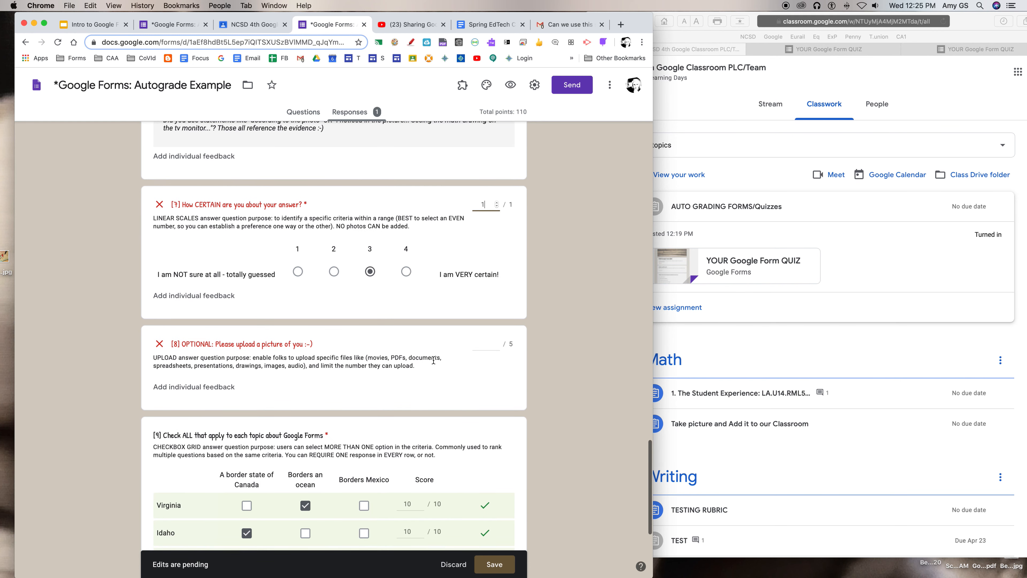
left_click(497, 343)
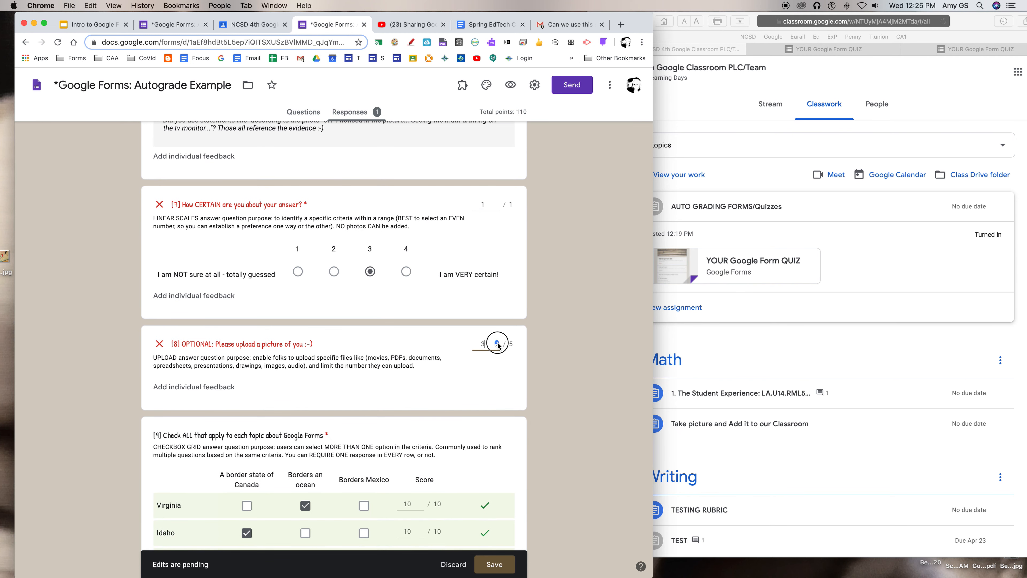
left_click(497, 343)
left_click(497, 343)
Review the score of each state row and the correct answers in question 9, the checkbox grid
scroll(431, 402, "down", 3)
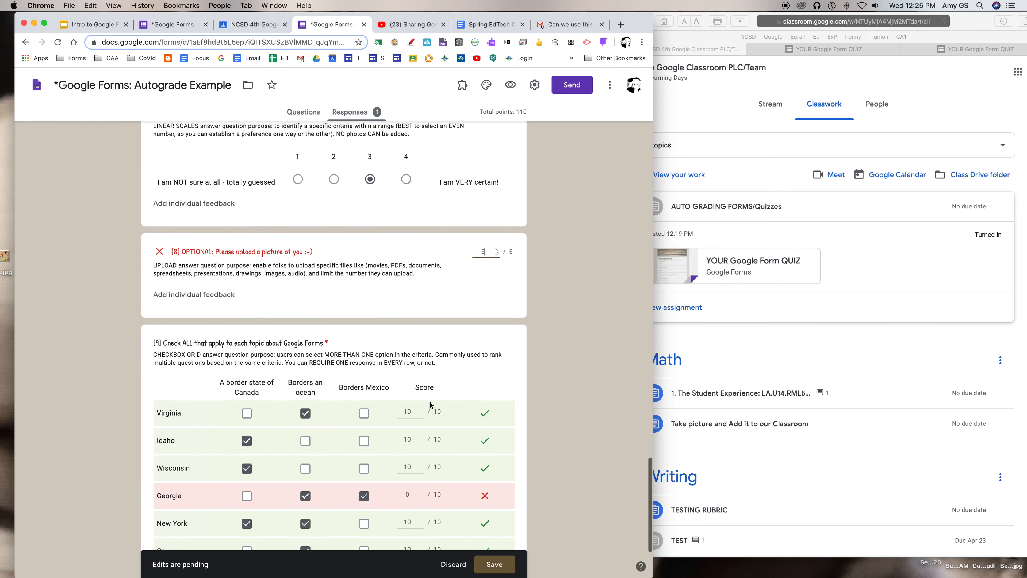
scroll(430, 398, "down", 1)
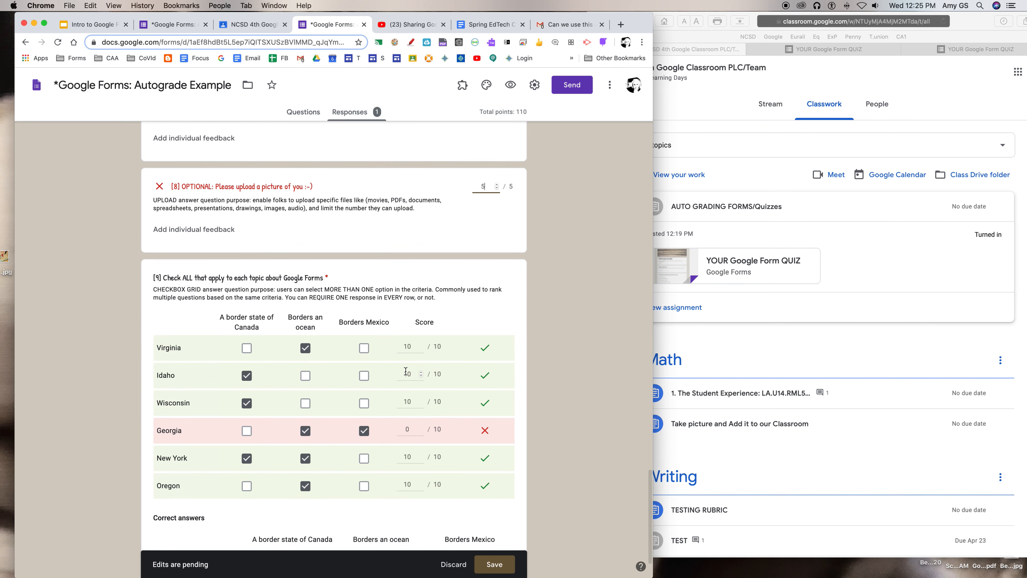
scroll(414, 482, "down", 3)
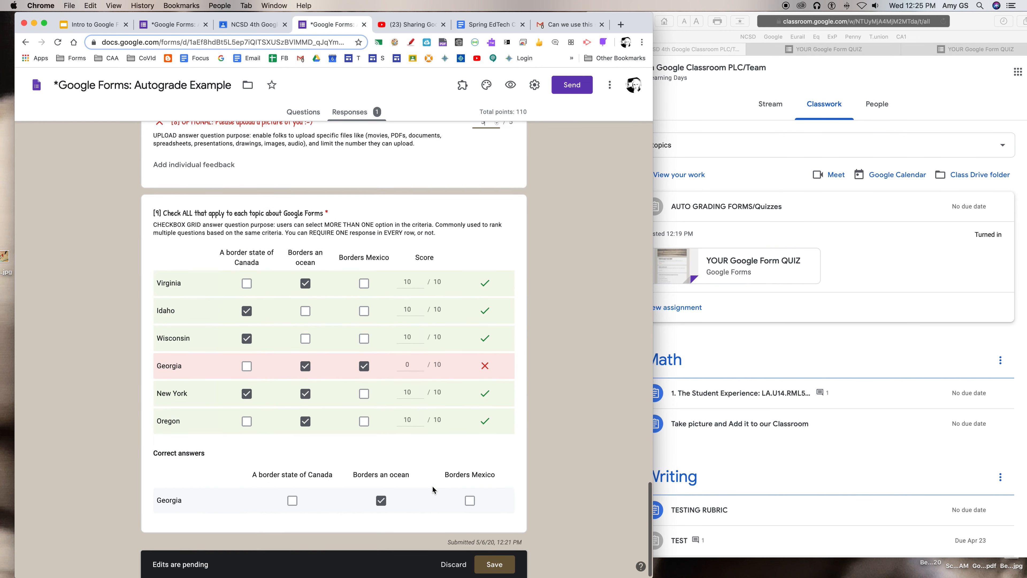
Save the pending score edits in the student's quiz response
left_click(493, 565)
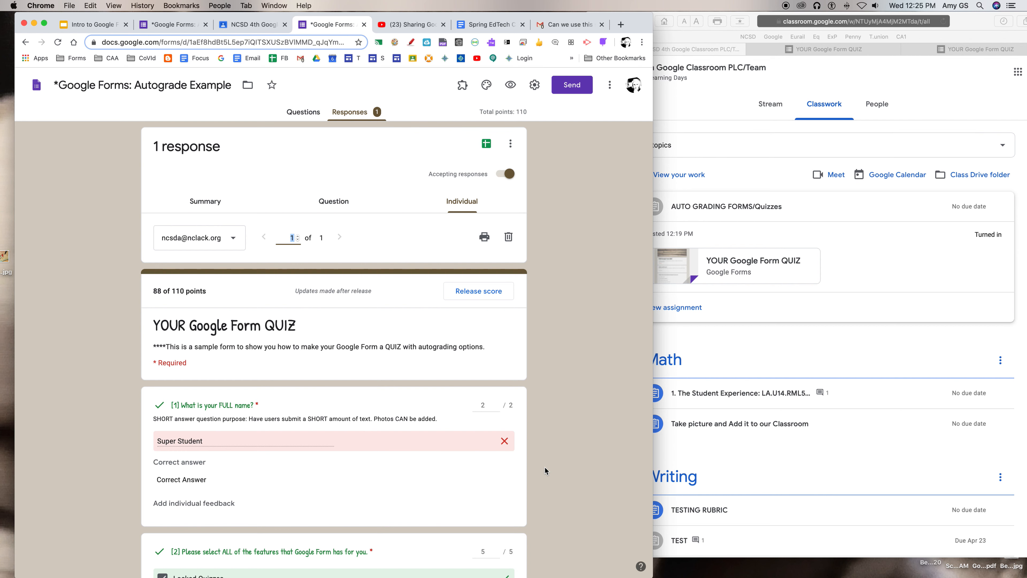
Switch to the student's Classroom in Safari and view the AUTO GRADING FORMS/Quizzes assignment's details
left_click(871, 361)
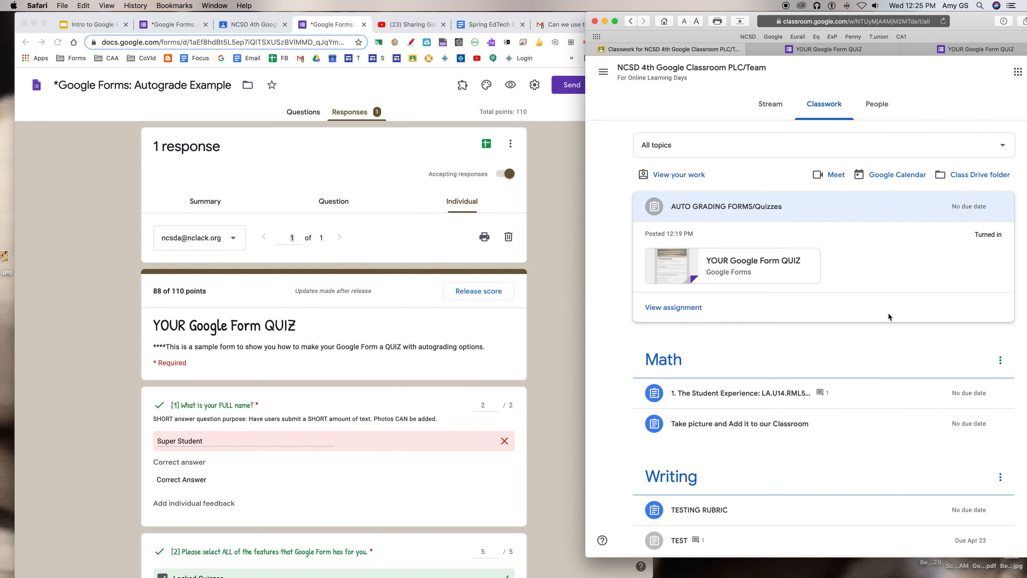
left_click(734, 209)
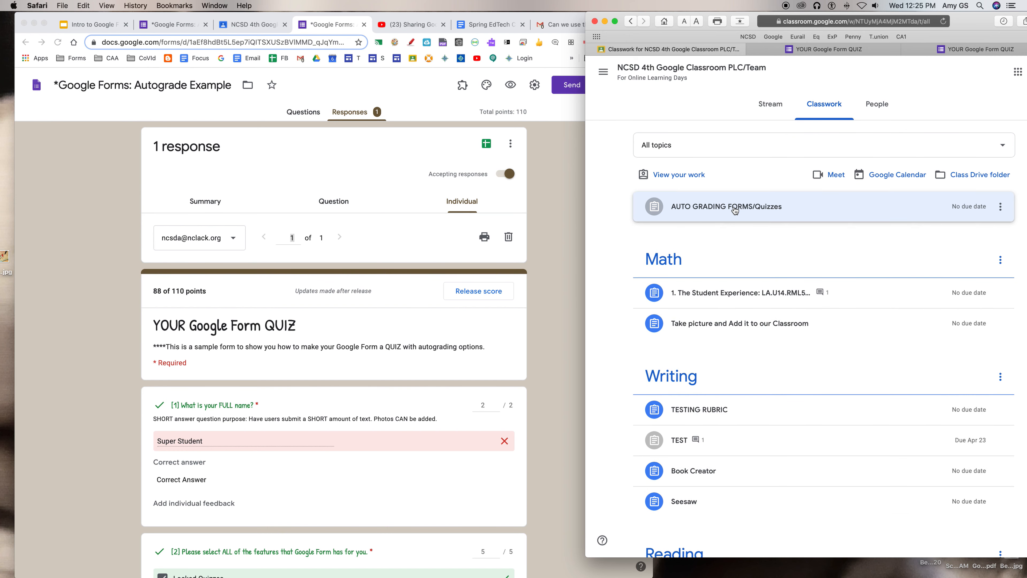
left_click(734, 209)
left_click(688, 304)
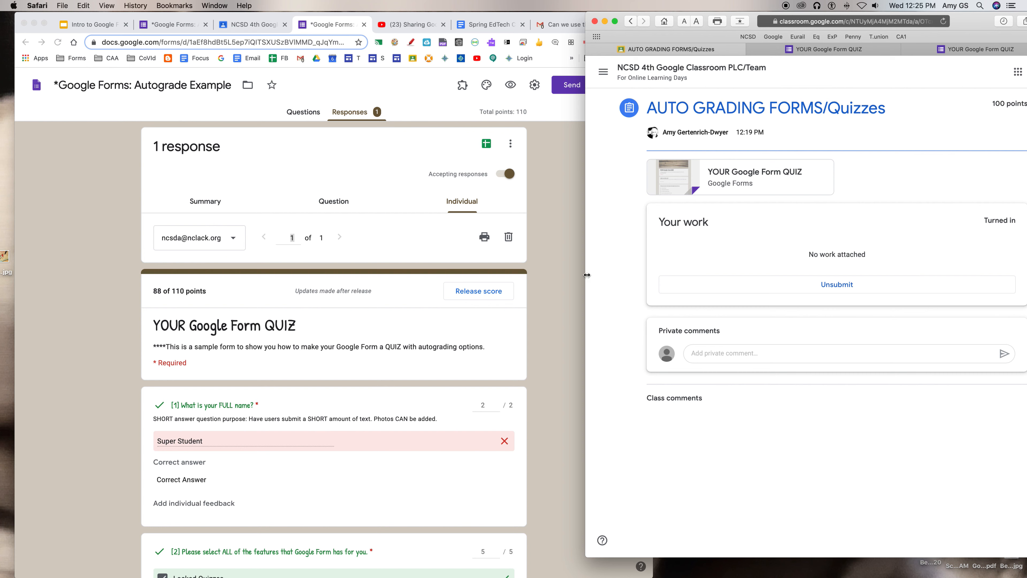
Return to the teacher's form in Chrome and release the quiz score by email to all respondents, sending the release twice
left_click(550, 261)
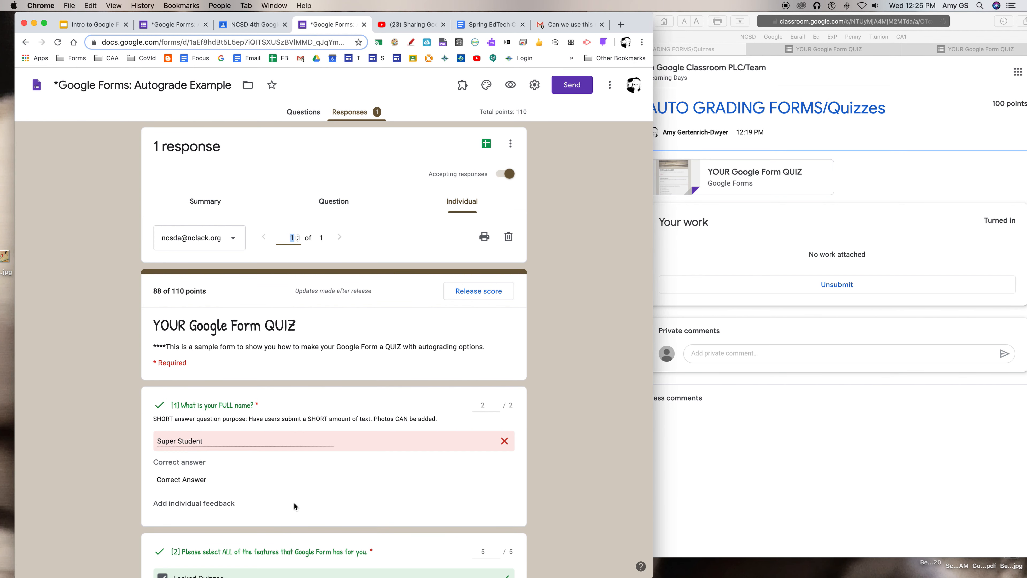
left_click(477, 292)
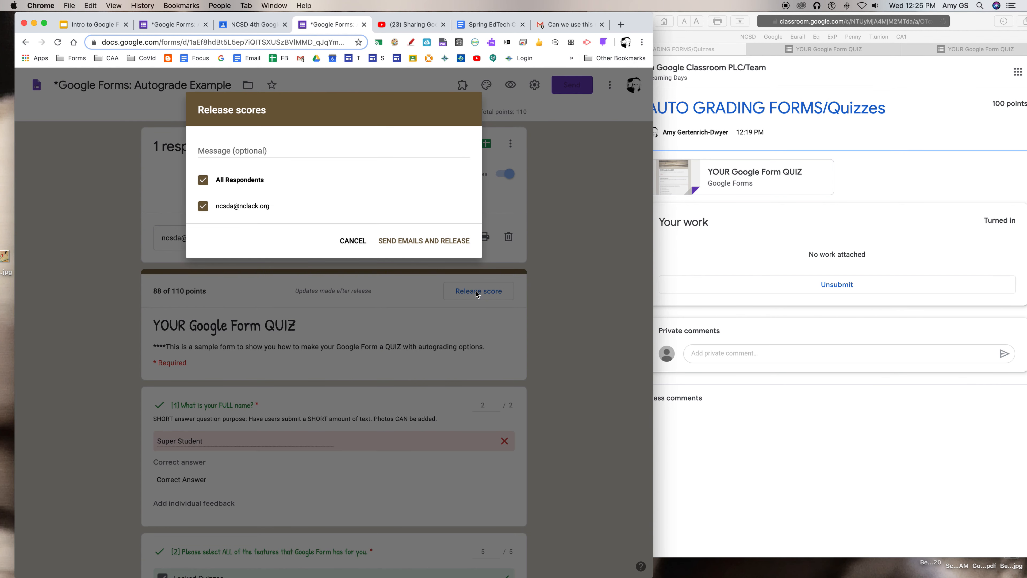
left_click(203, 180)
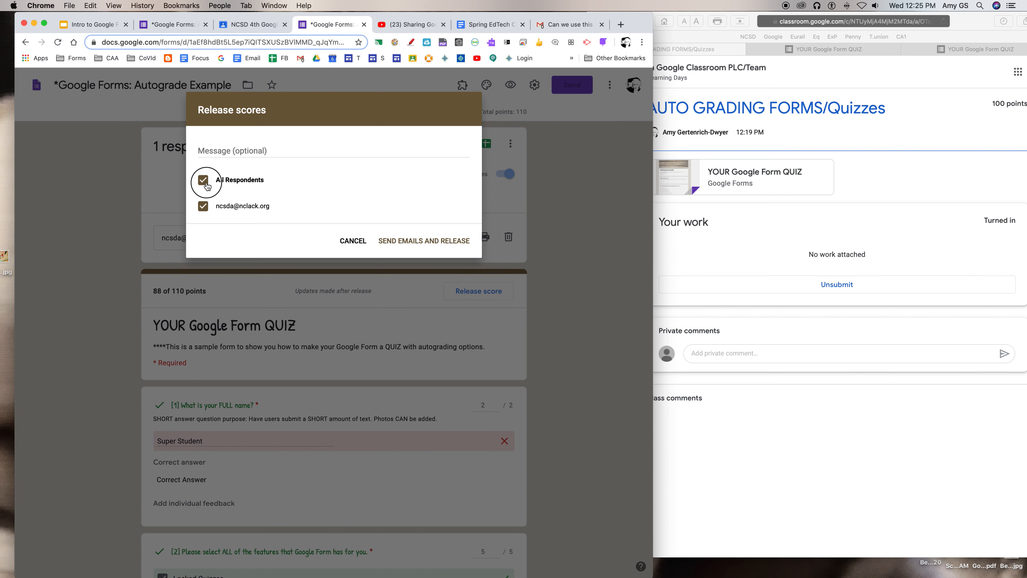
left_click(203, 206)
left_click(443, 244)
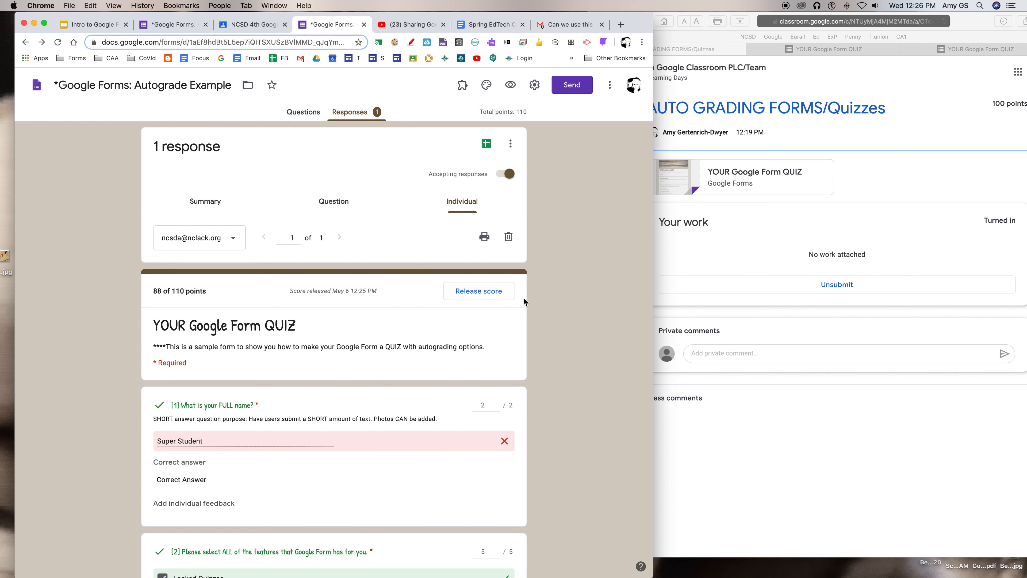
left_click(475, 288)
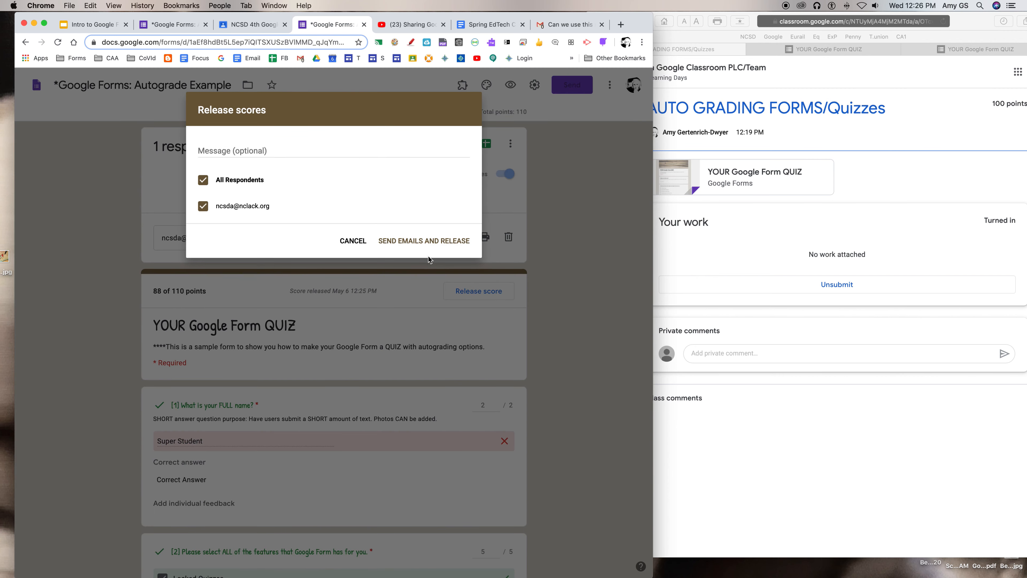
left_click(428, 240)
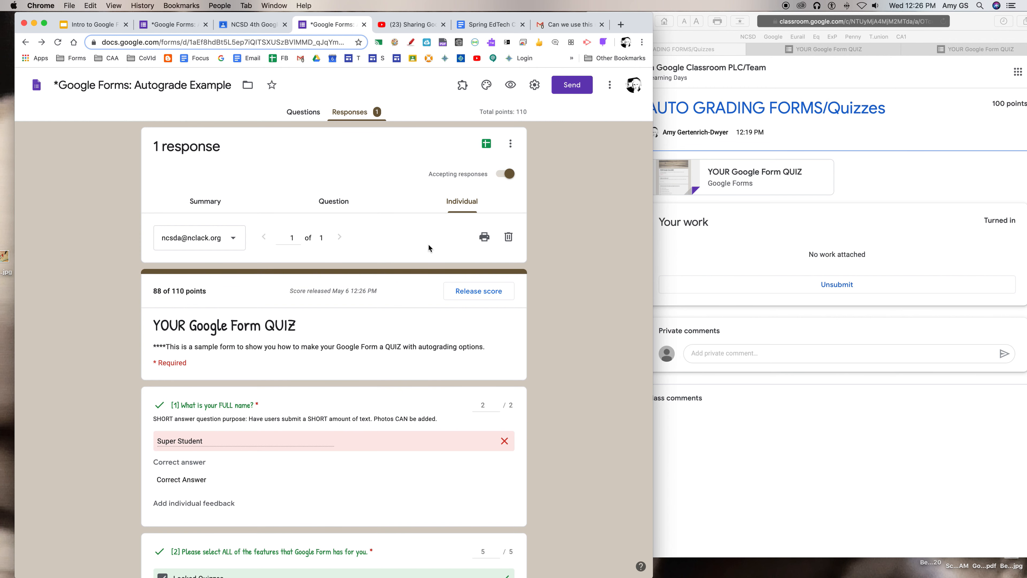
Open the student work of the AUTO GRADING FORMS/Quizzes assignment from the teacher's Classroom stream
scroll(428, 245, "down", 1)
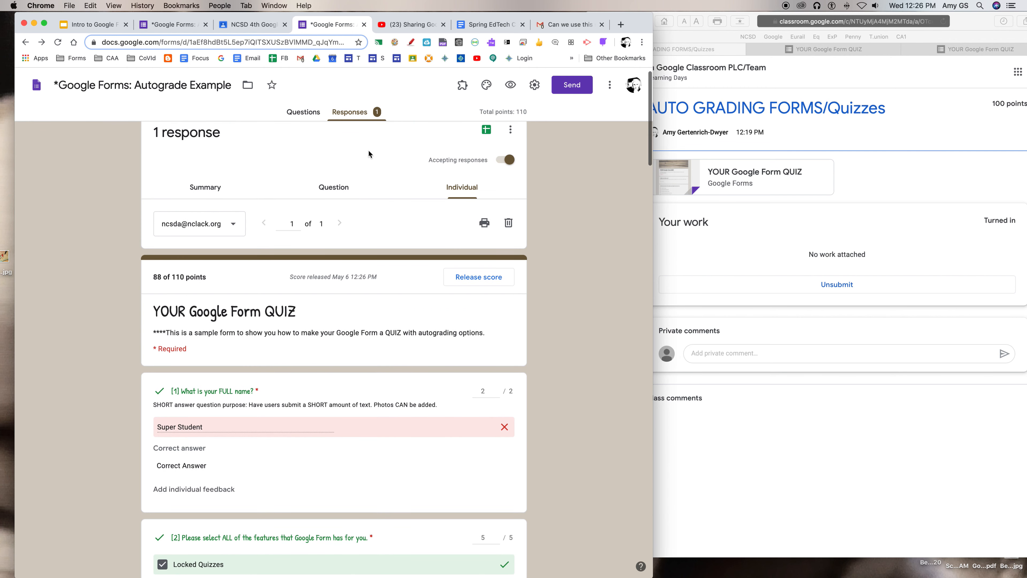
left_click(303, 112)
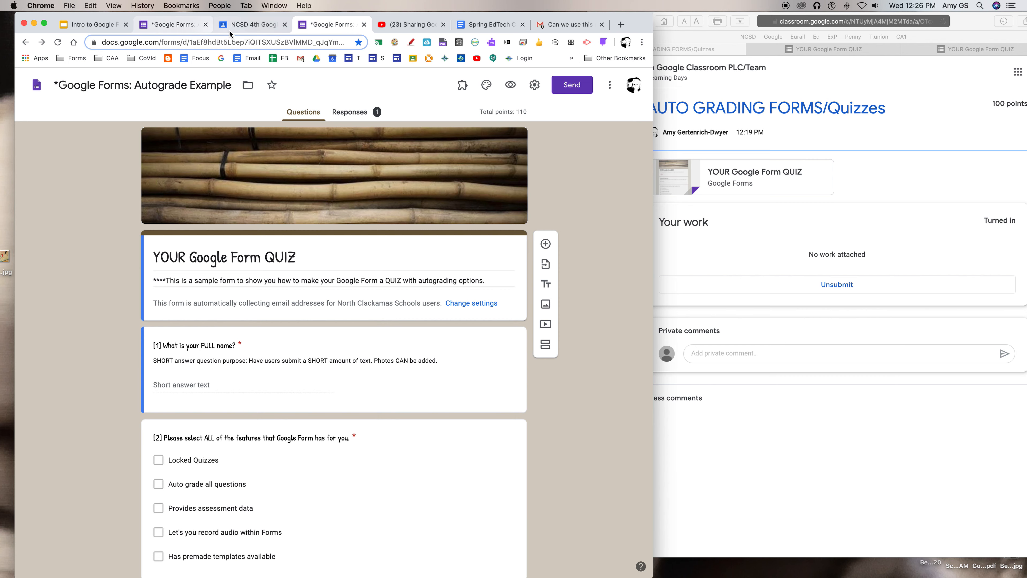
left_click(250, 24)
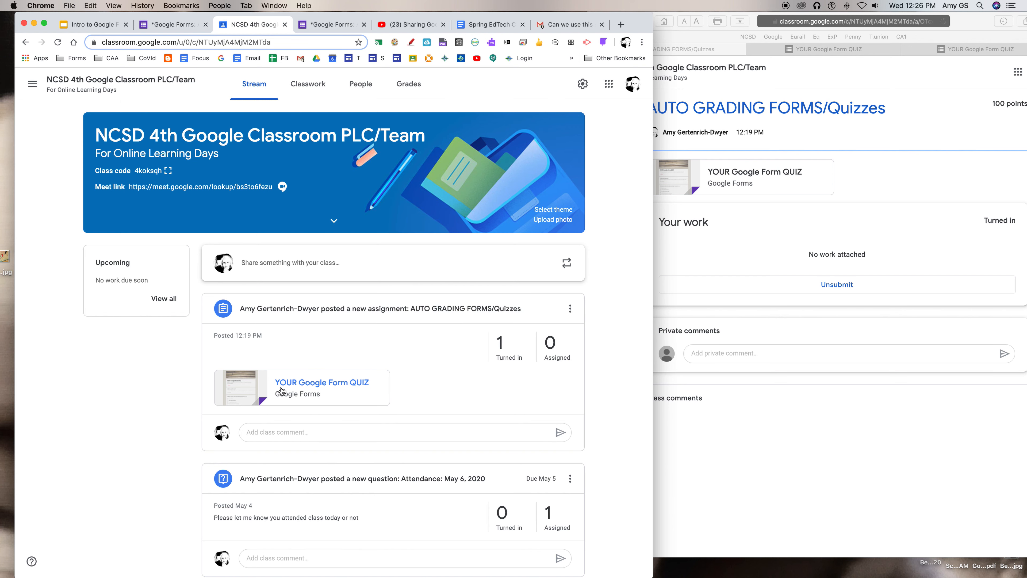
left_click(370, 308)
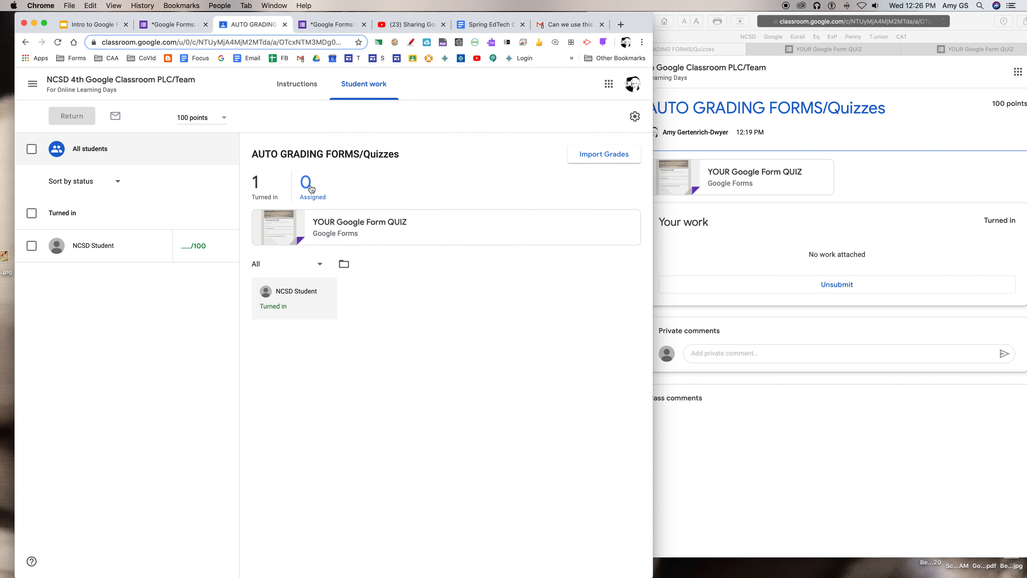
Go back to the quiz form and view the student's individual response
left_click(380, 226)
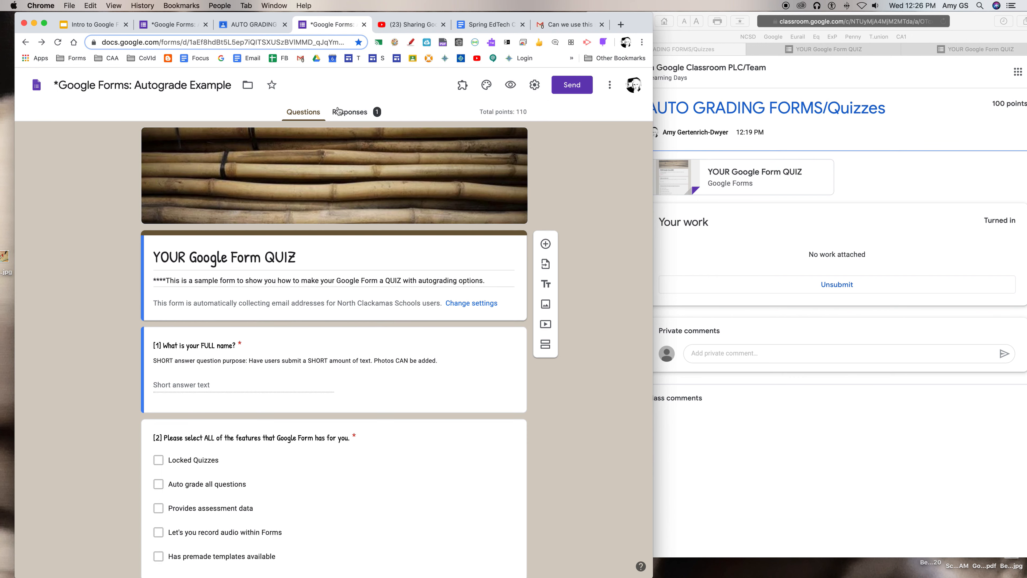
left_click(337, 109)
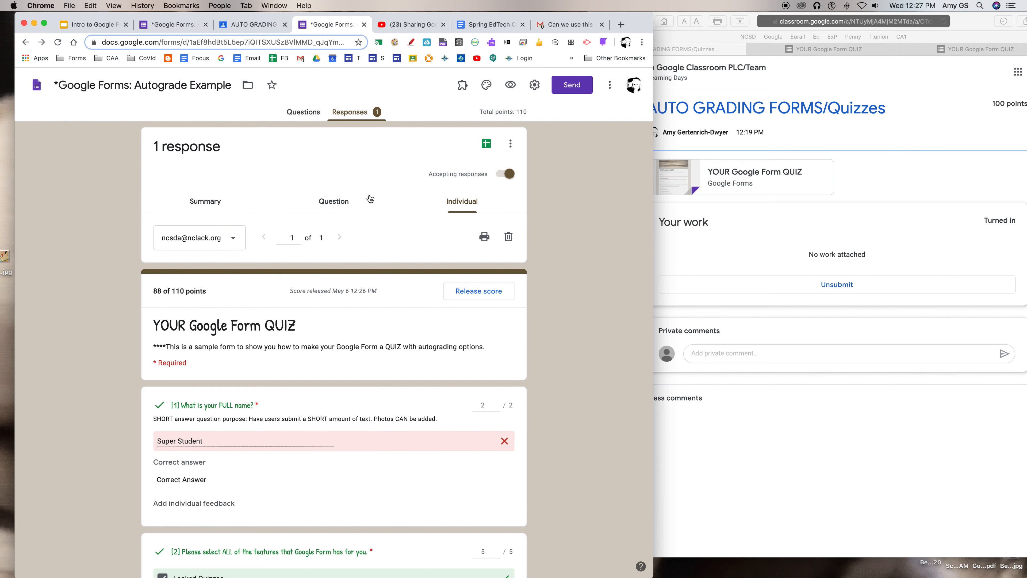
Import the quiz grades from Google Forms into the AUTO GRADING FORMS/Quizzes assignment in the teacher's Classroom
left_click(249, 29)
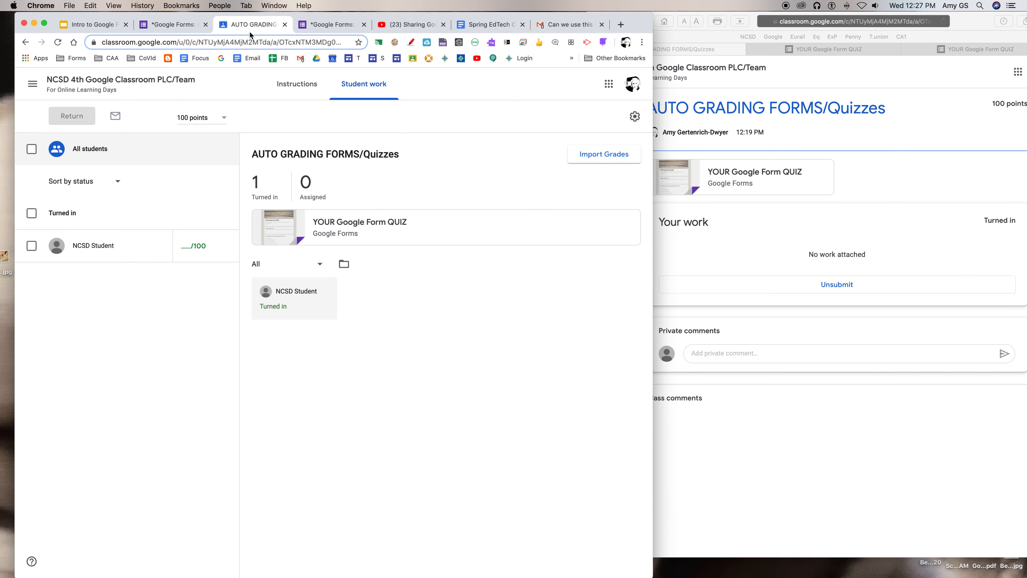
left_click(611, 161)
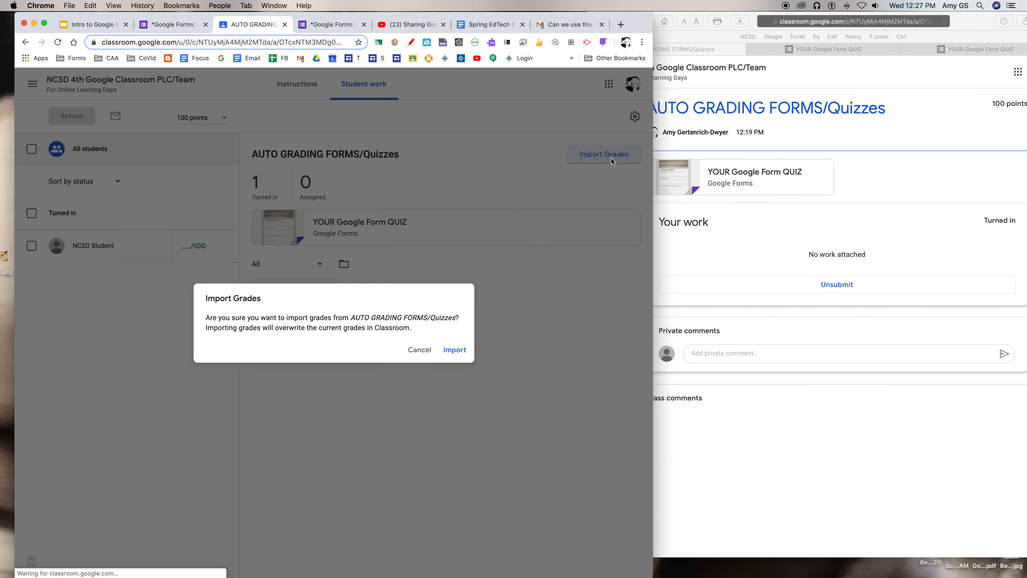
left_click(453, 350)
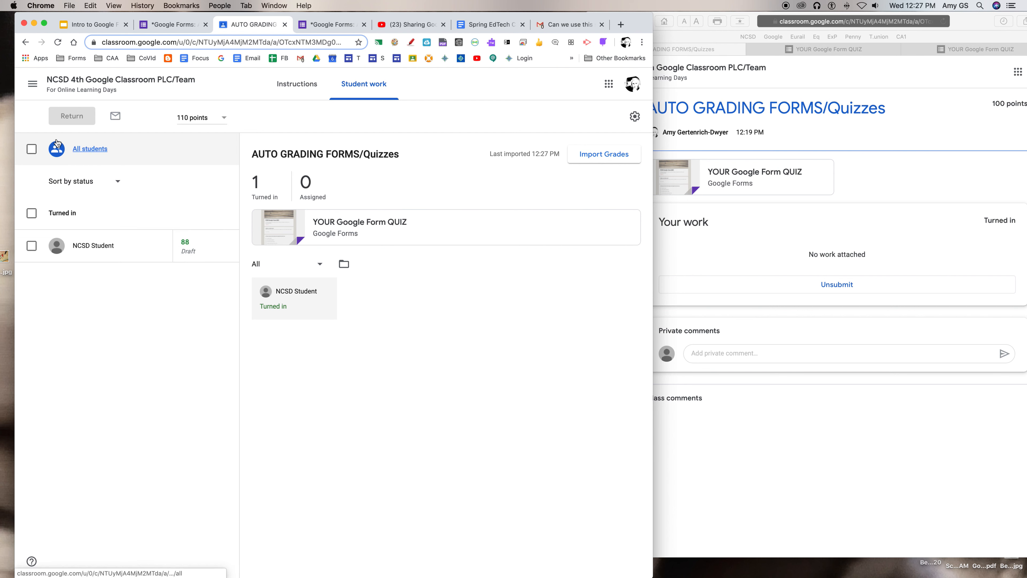
Refresh the assignment page in the student's Safari window and reposition the window so the whole page can be examined
left_click(775, 239)
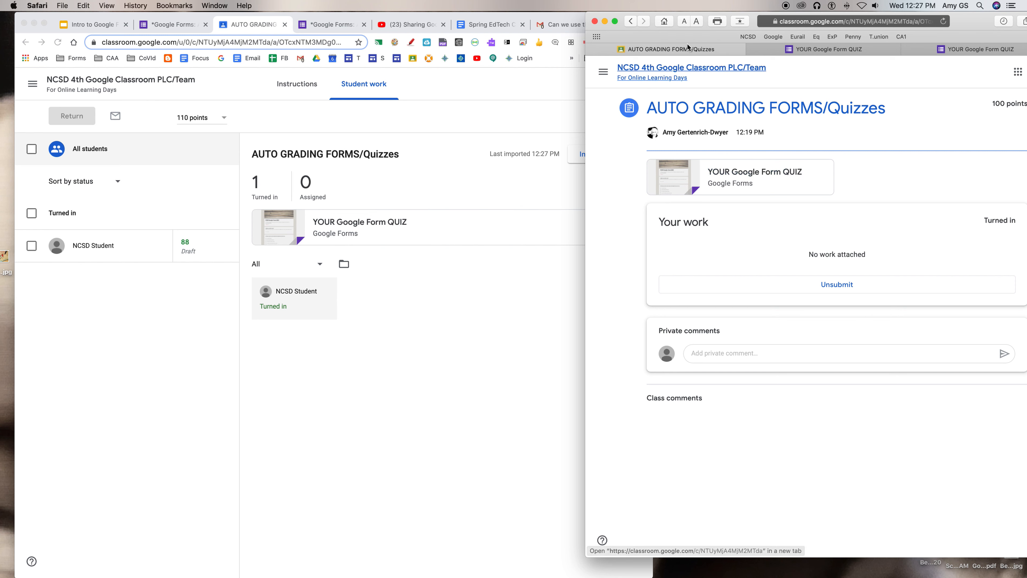
left_click_drag(965, 26, 742, 26)
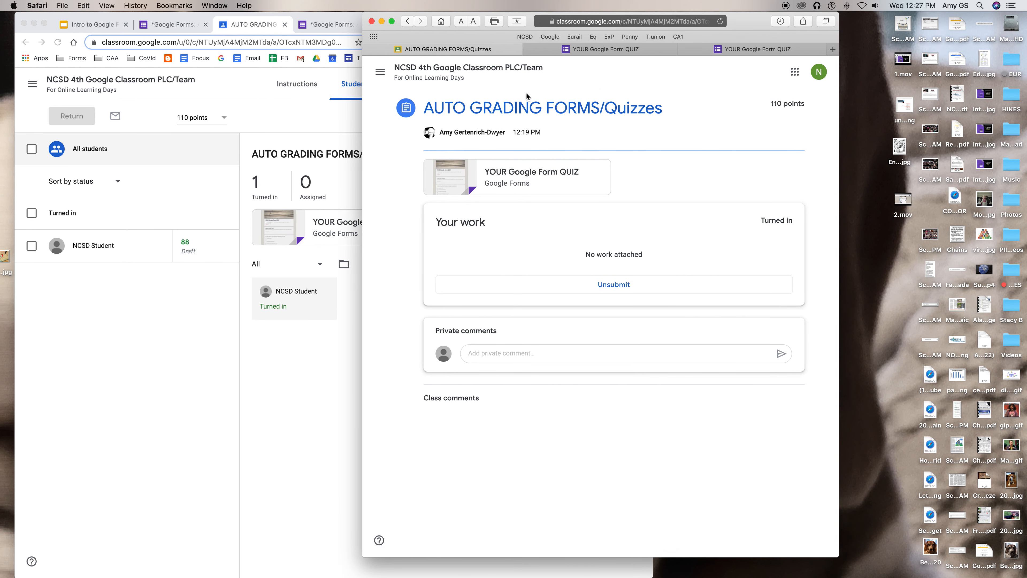
left_click(720, 22)
left_click_drag(742, 28, 928, 8)
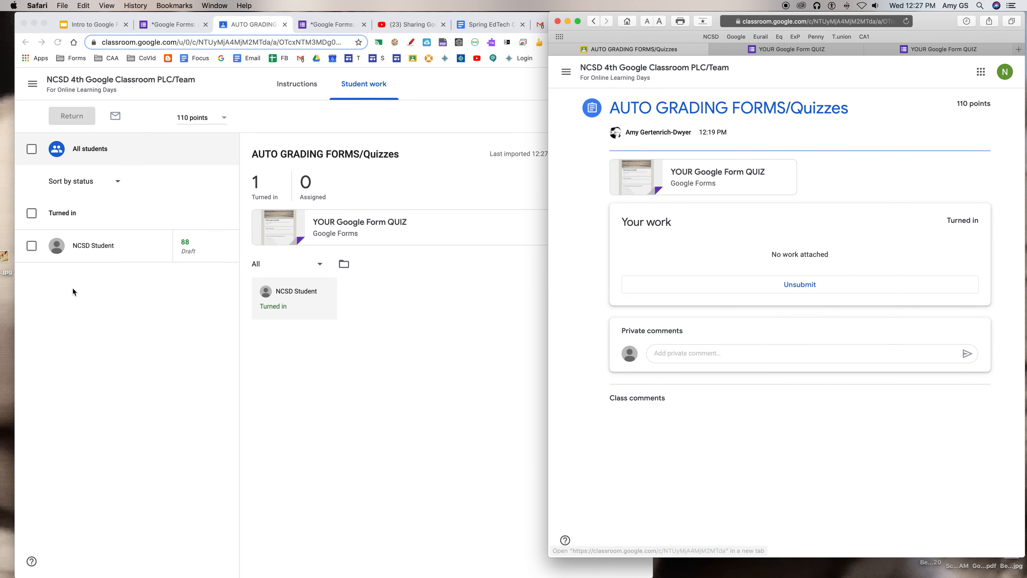
In the teacher's Classroom, return the student's graded work with the private comment "Great job!"
left_click(91, 290)
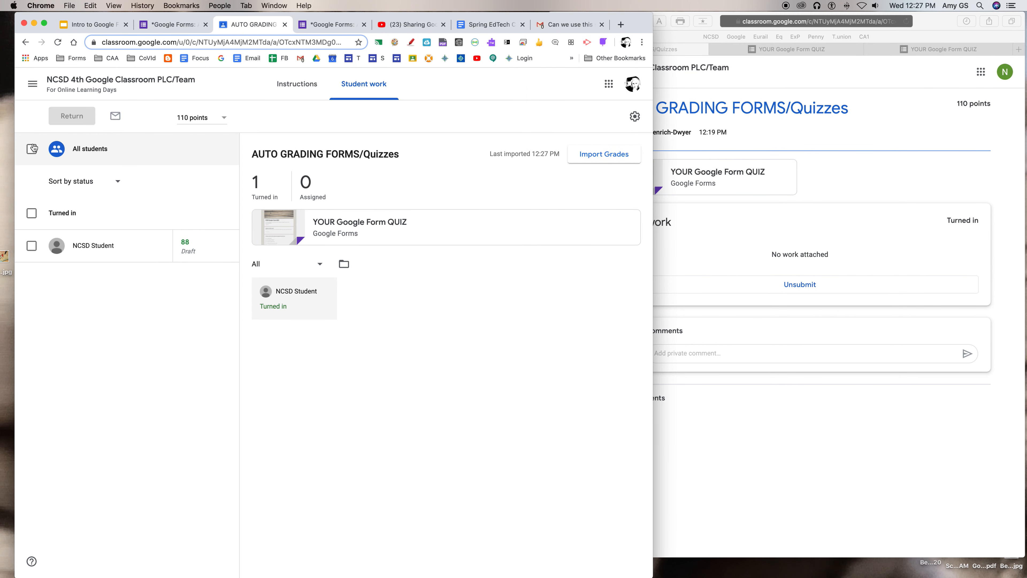
left_click(31, 246)
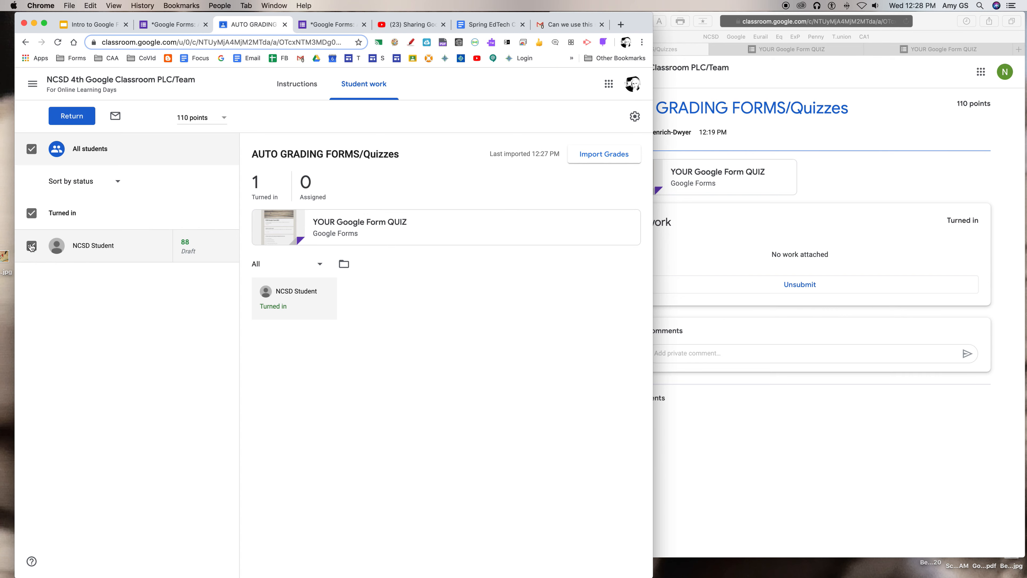
left_click(71, 118)
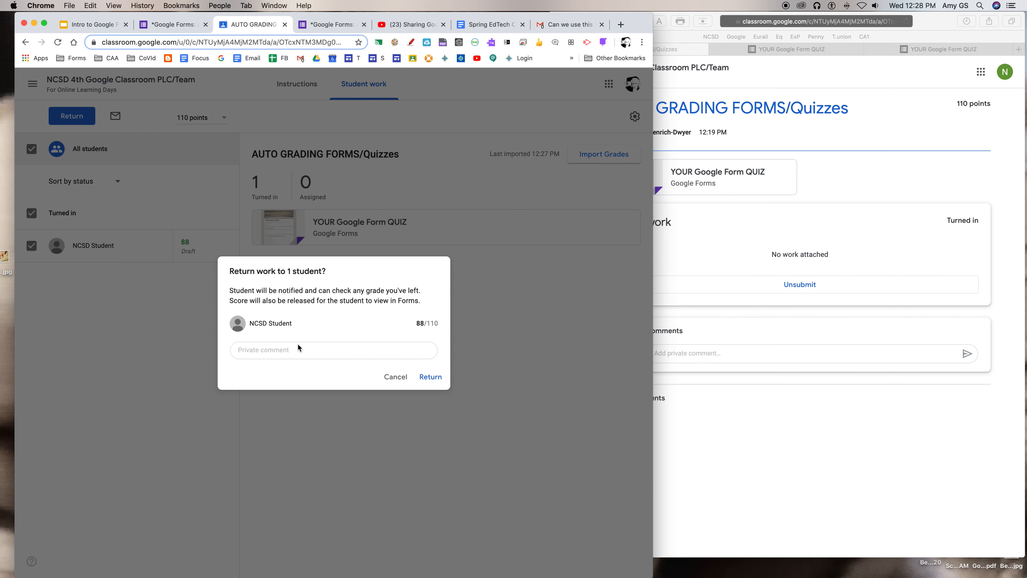
left_click(286, 351)
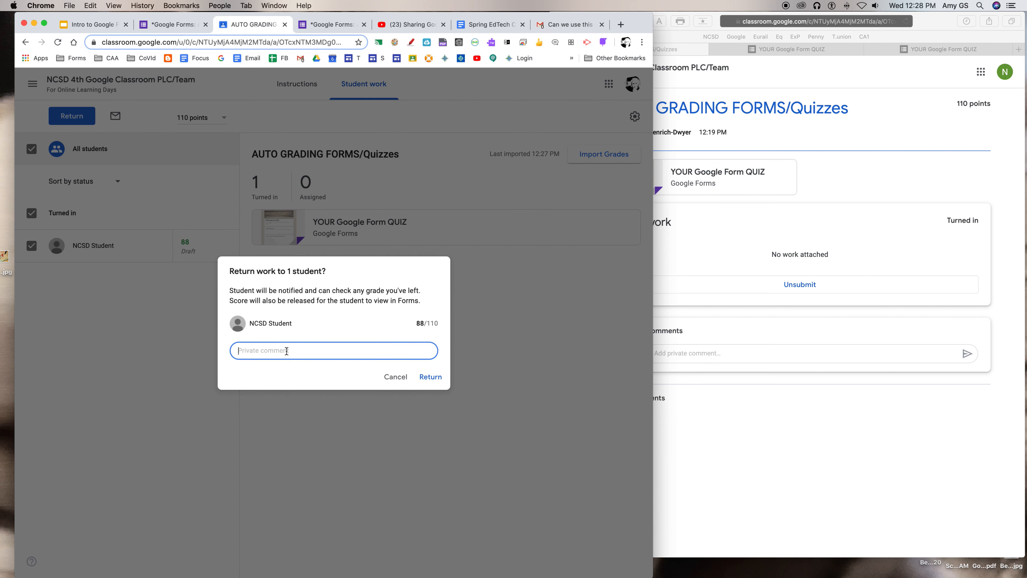
type("Great job!")
left_click(438, 379)
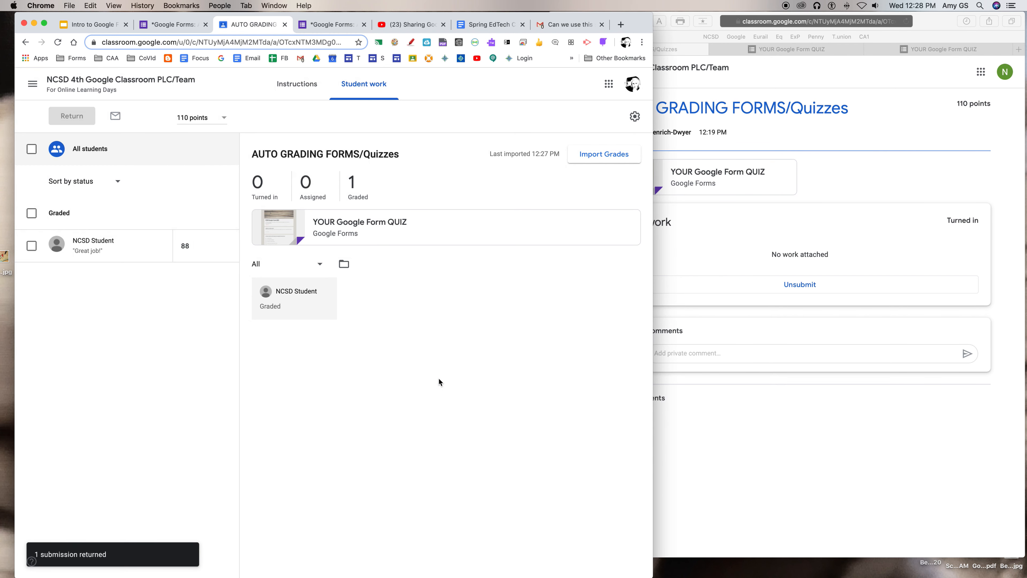
Refresh the student's assignment page in Safari and widen the window to examine the returned grade and private comment
left_click(724, 213)
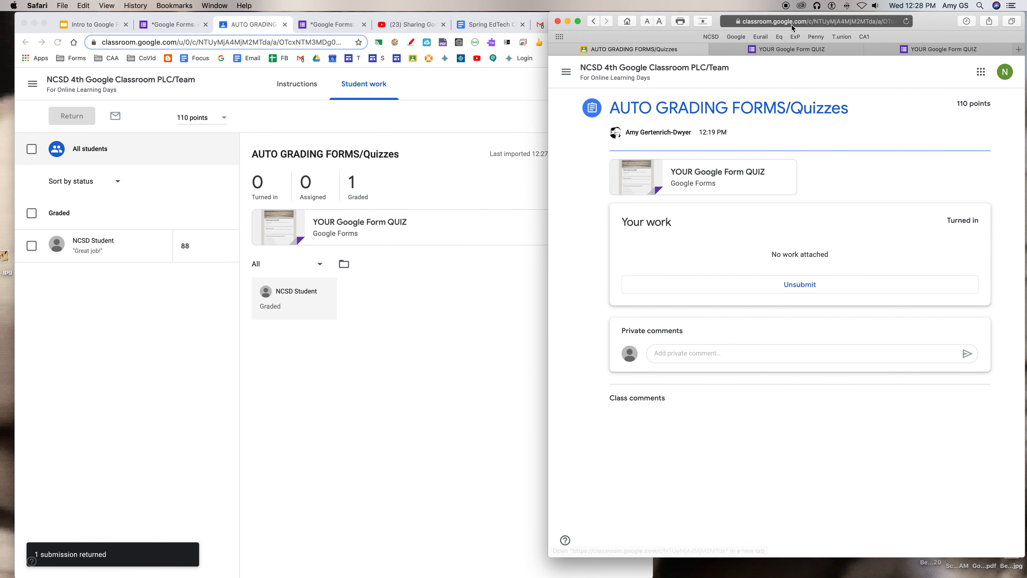
left_click(906, 22)
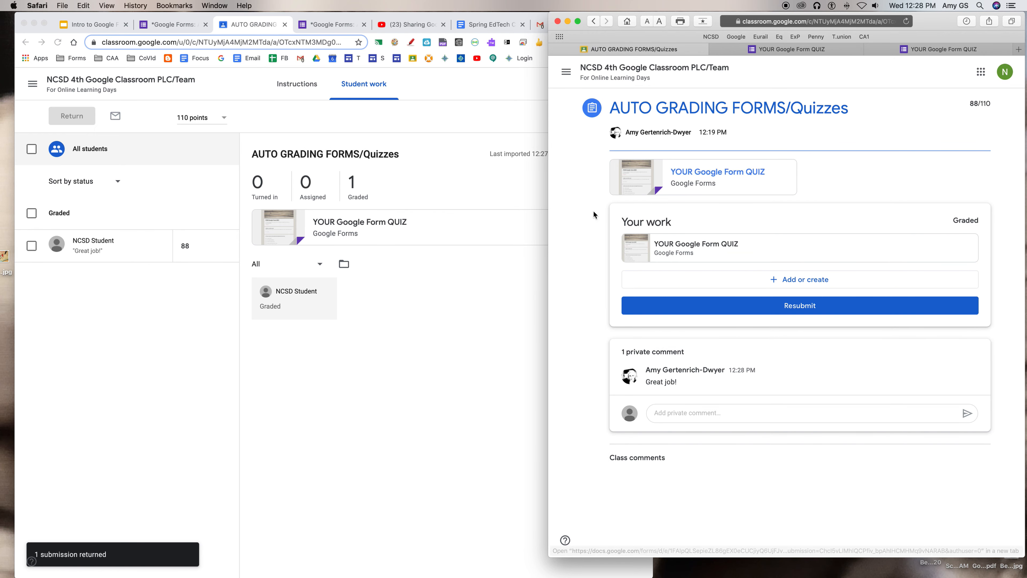
left_click_drag(550, 243, 394, 247)
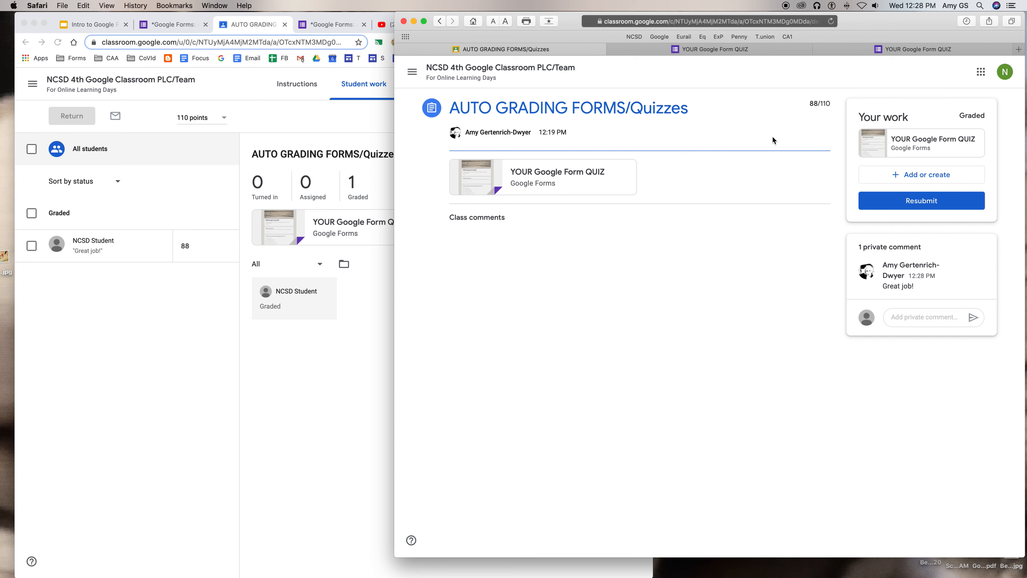